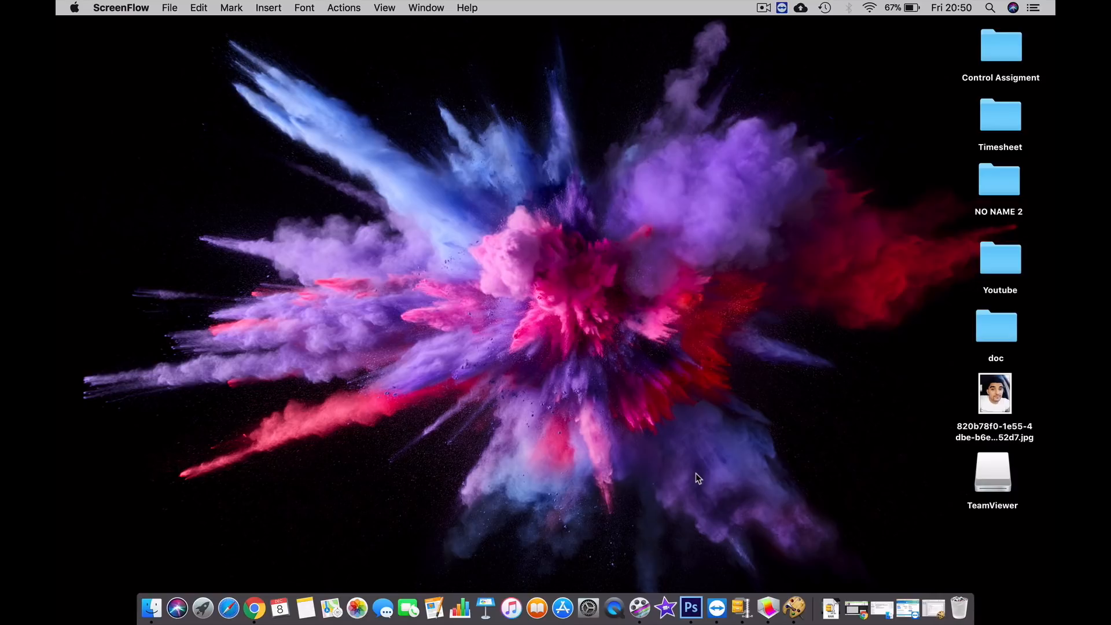
left_click(780, 606)
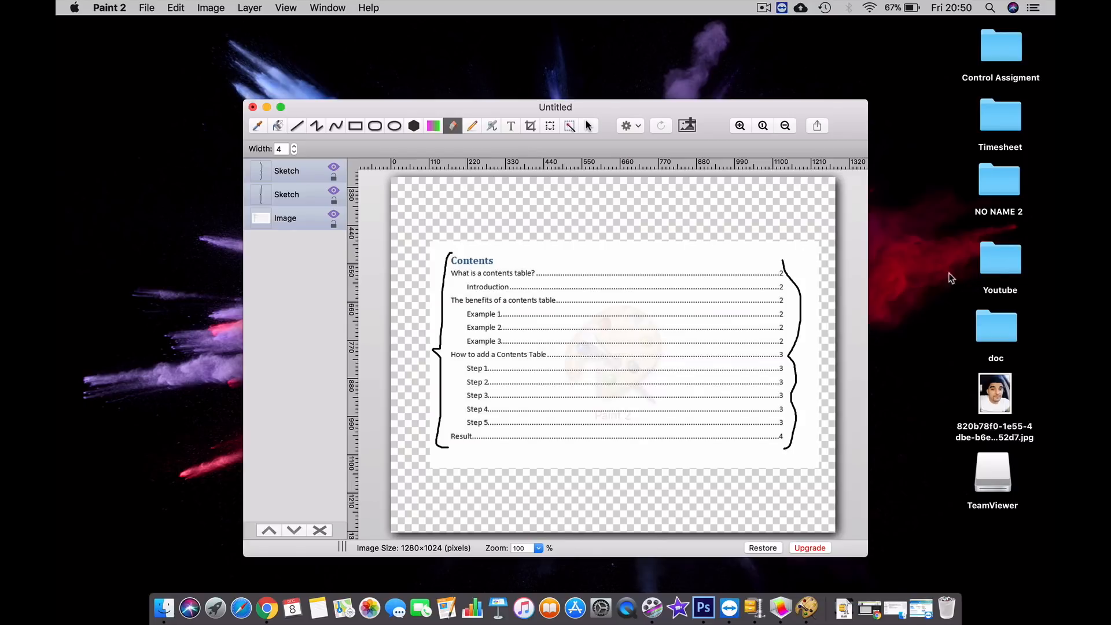
left_click(1001, 197)
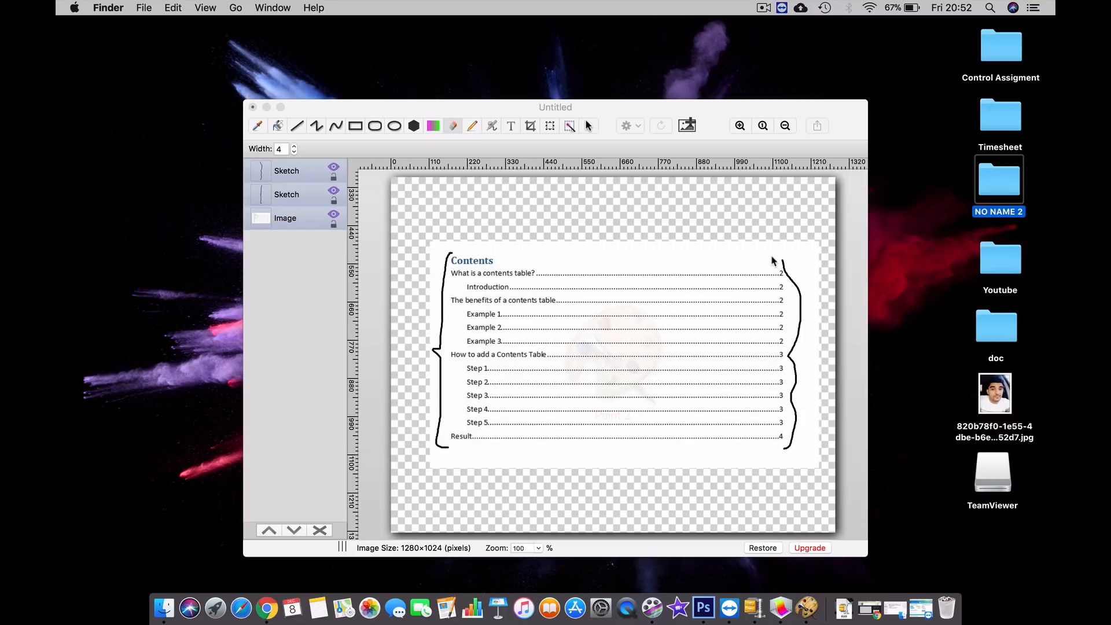
left_click(1000, 272)
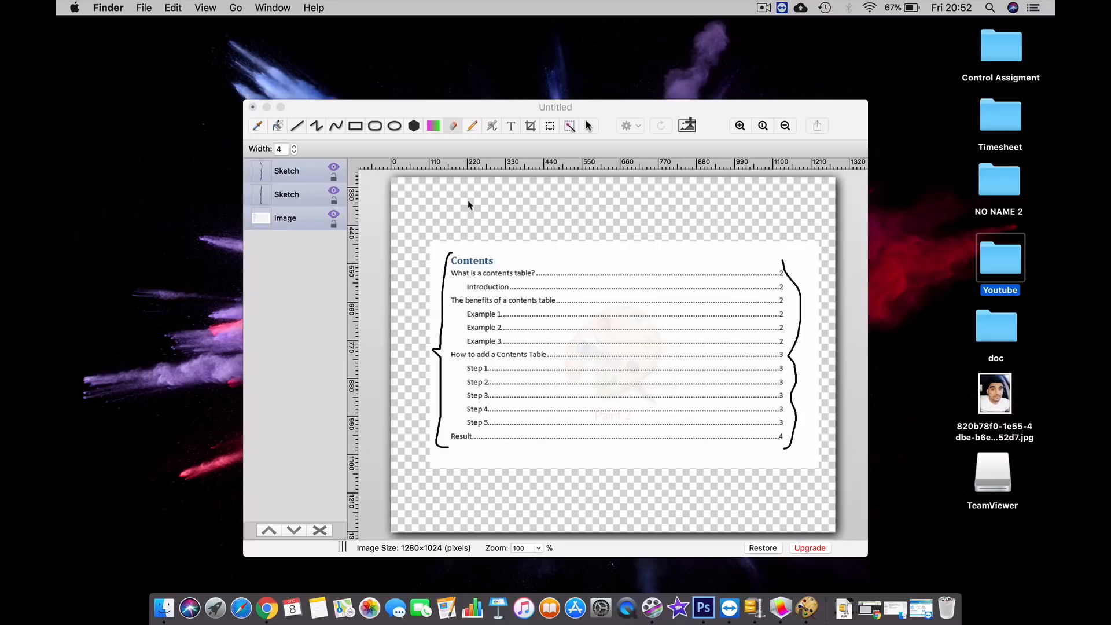
left_click(1003, 208)
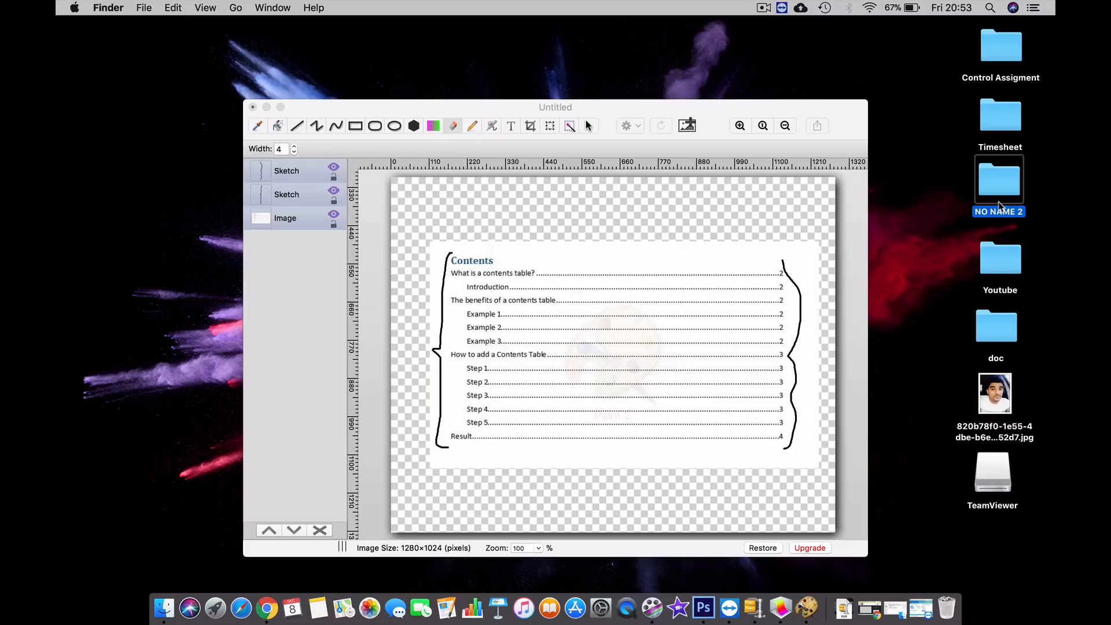
left_click(999, 266)
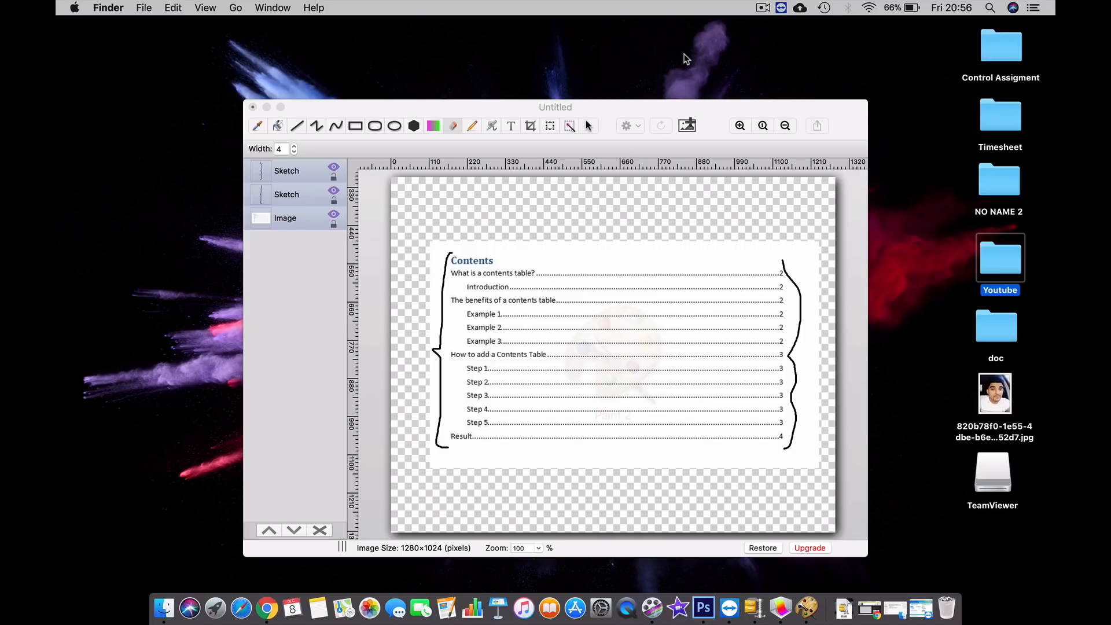
left_click(267, 108)
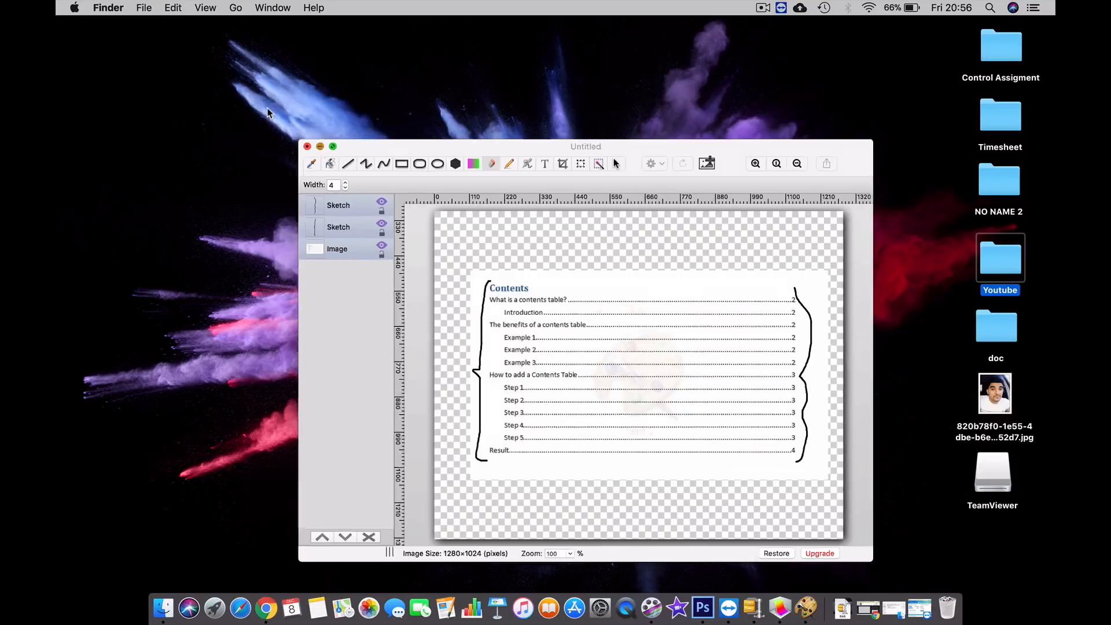
left_click(762, 8)
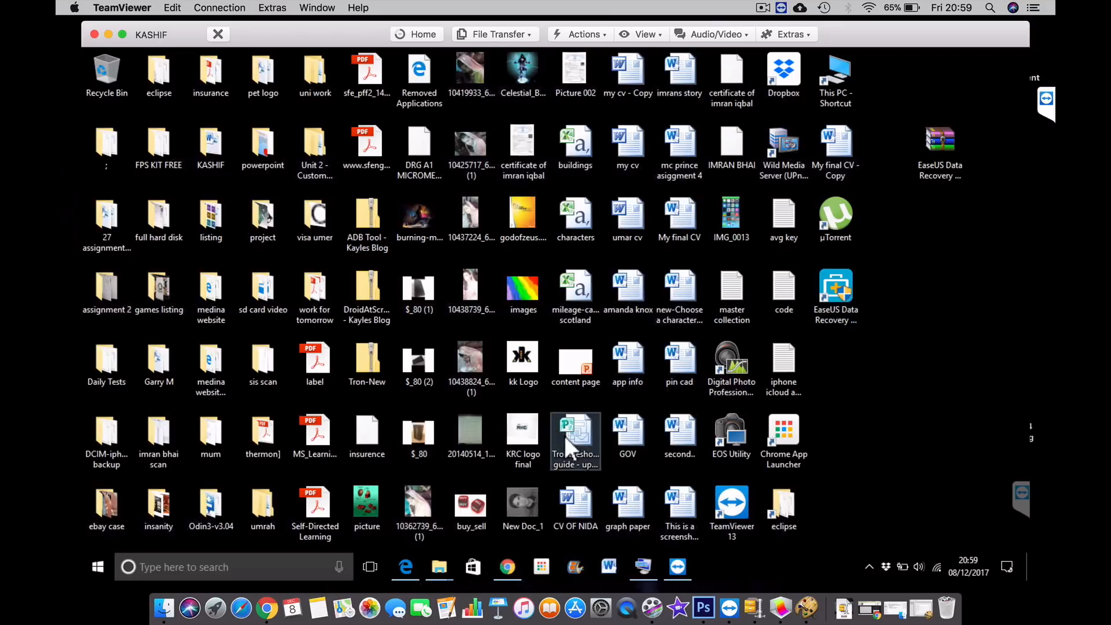
Bring up the This PC window on the remote computer and open the E: drive.
mouse_move(442, 564)
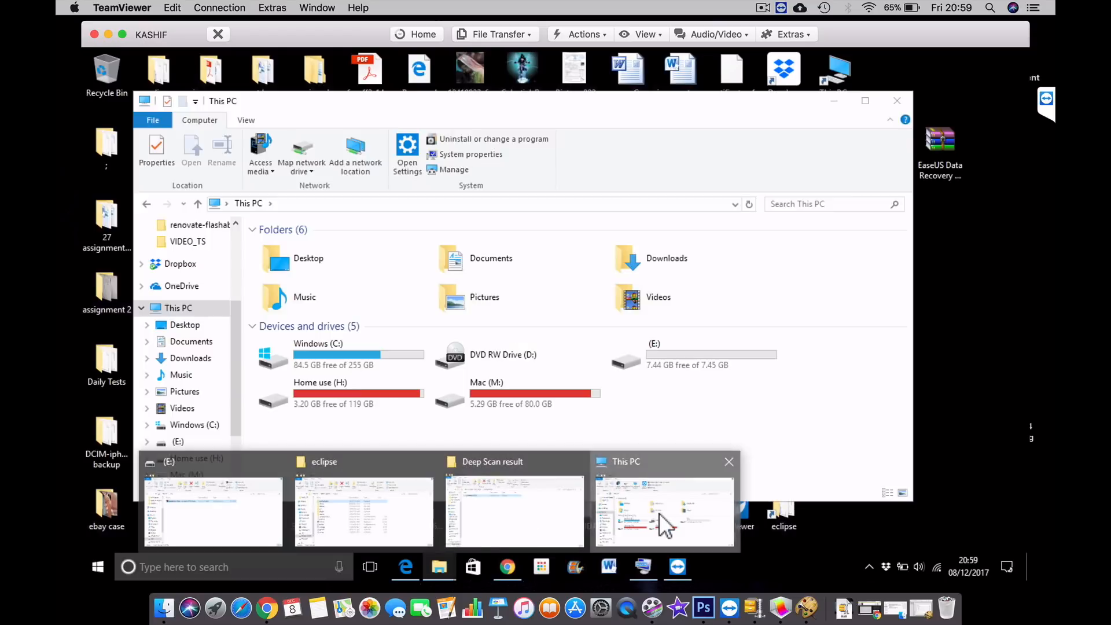
left_click(664, 523)
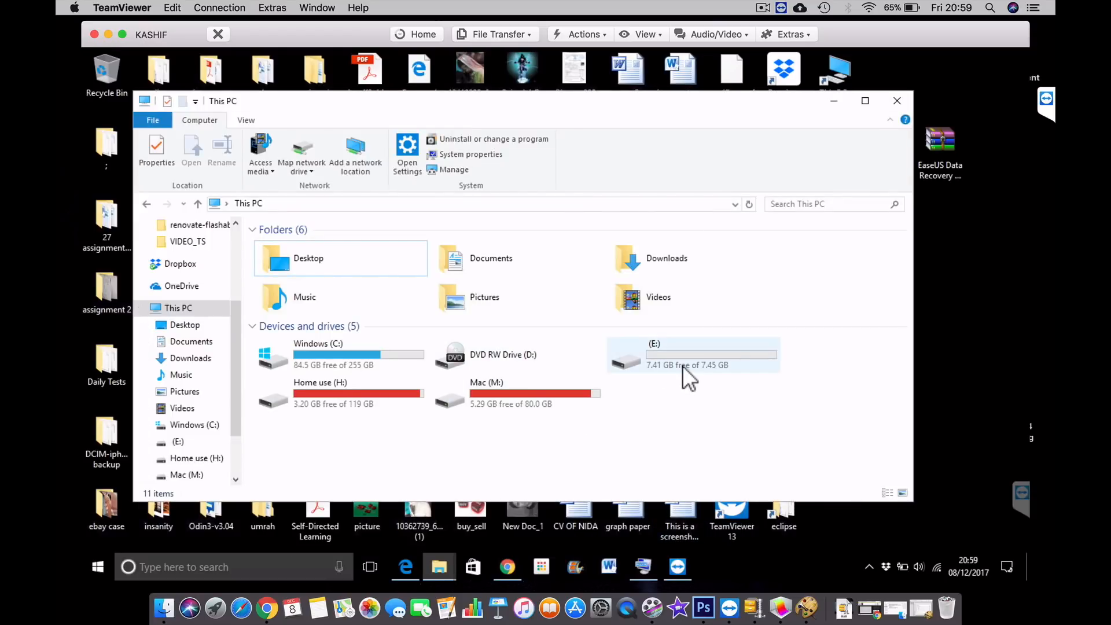
left_click(660, 362)
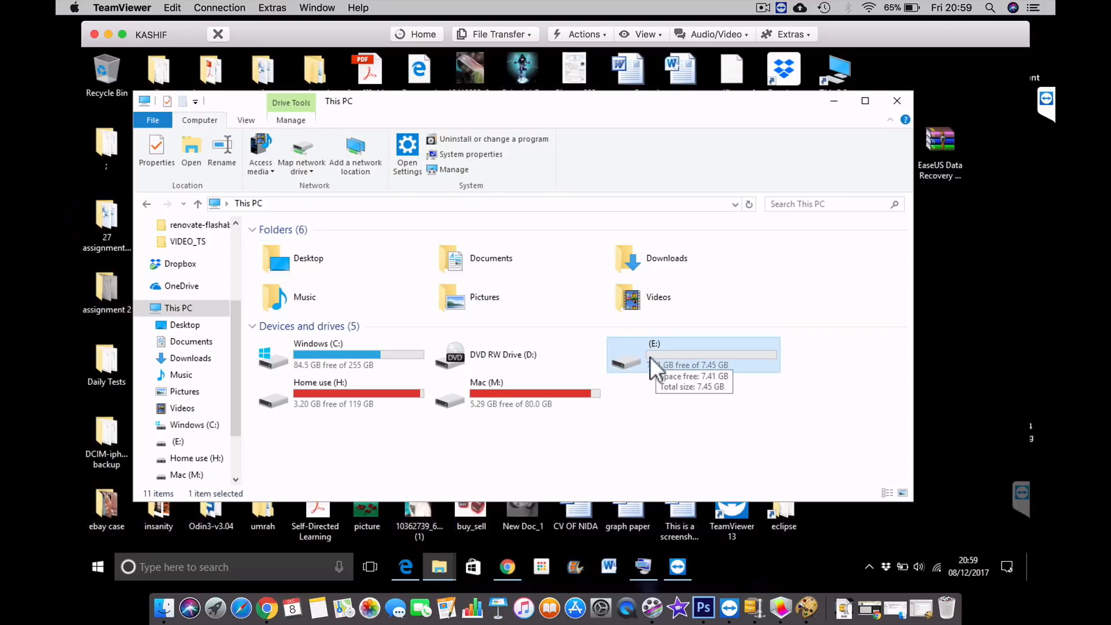
double_click(695, 367)
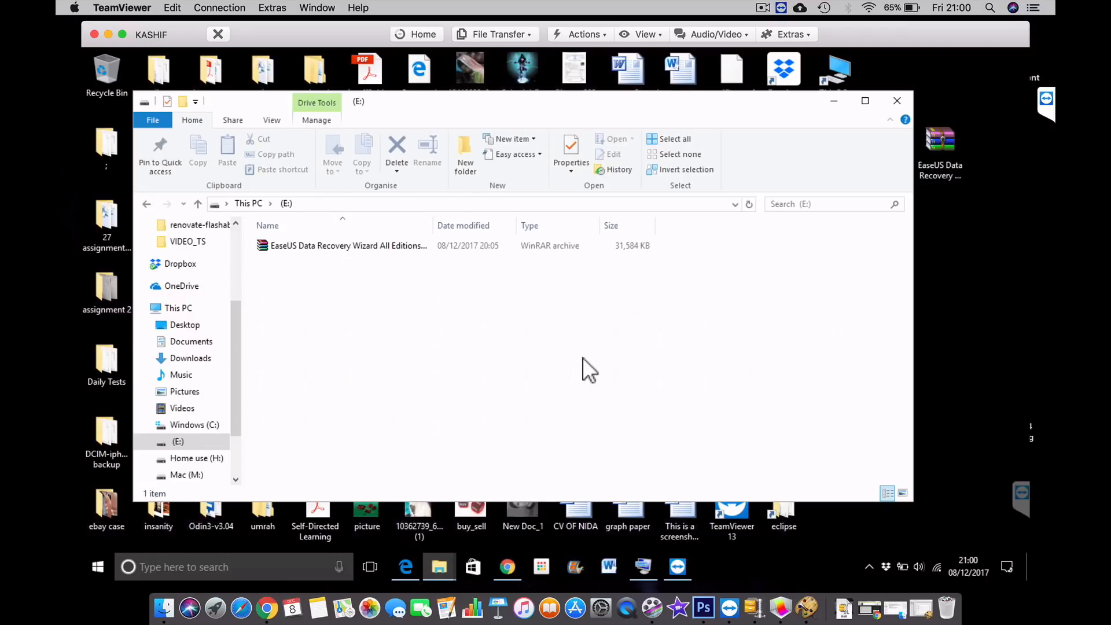
Look over the EaseUS free USB flash drive recovery page and its download options, and return to the E: drive window.
left_click(514, 567)
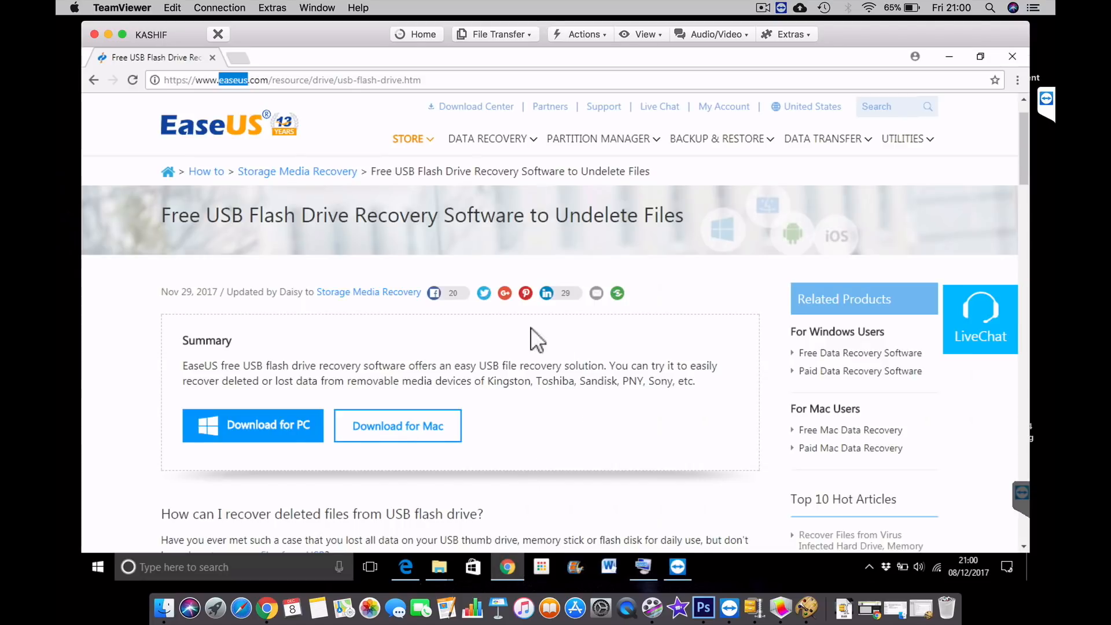
left_click(538, 343)
scroll(253, 494, "down", 1)
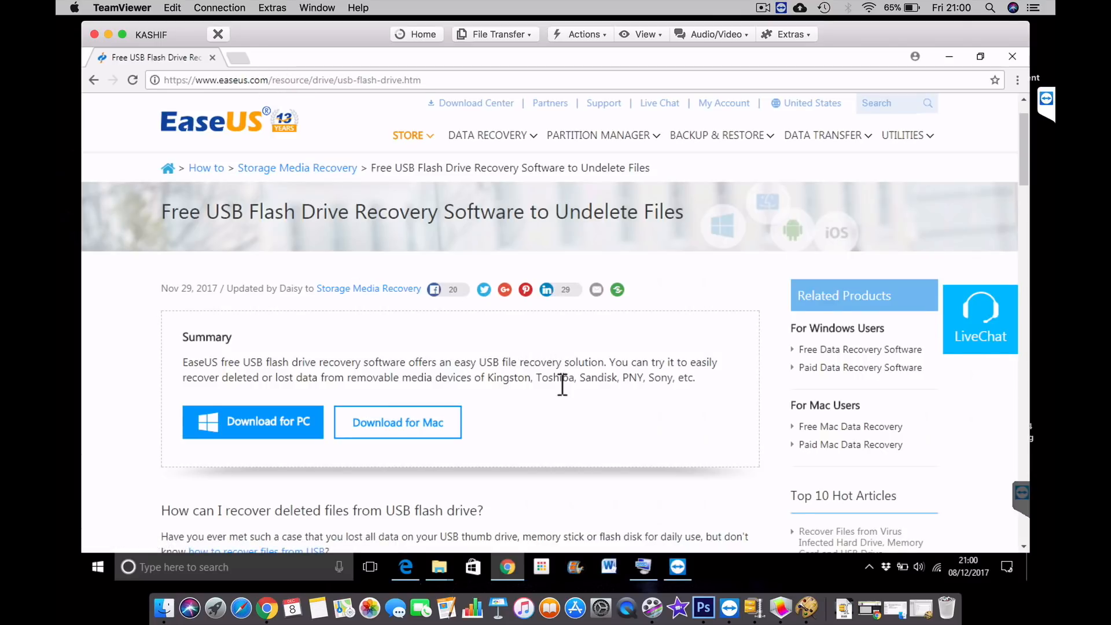
scroll(560, 384, "down", 2)
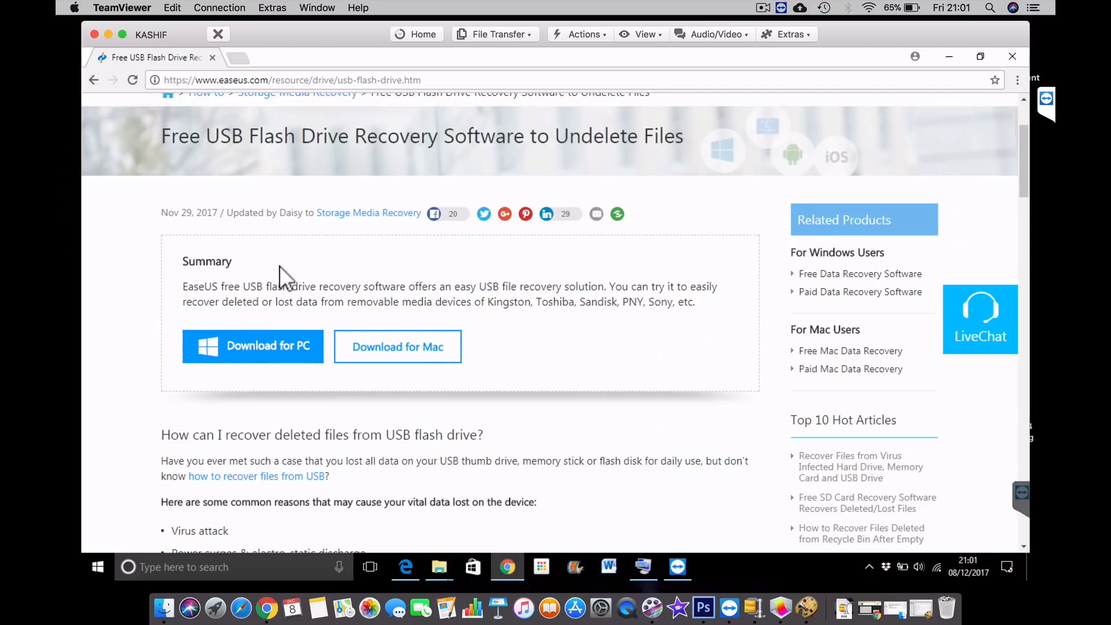
left_click(951, 58)
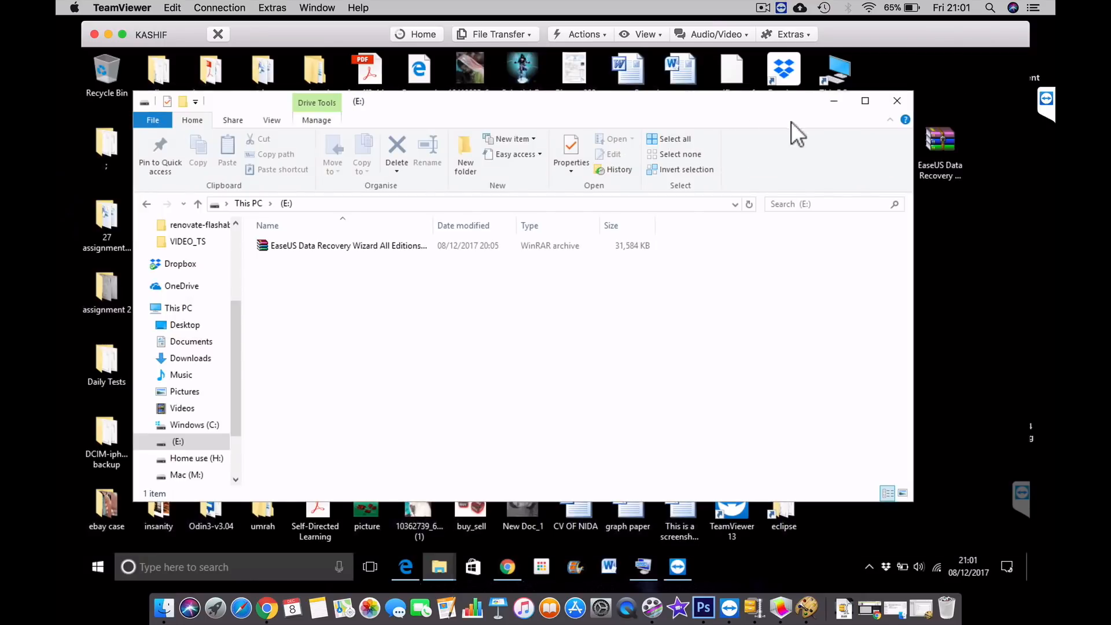
Inspect the properties of the EaseUS Data Recovery Wizard All Editions 11.8 archive on the E: drive and close them without changes.
left_click(522, 246)
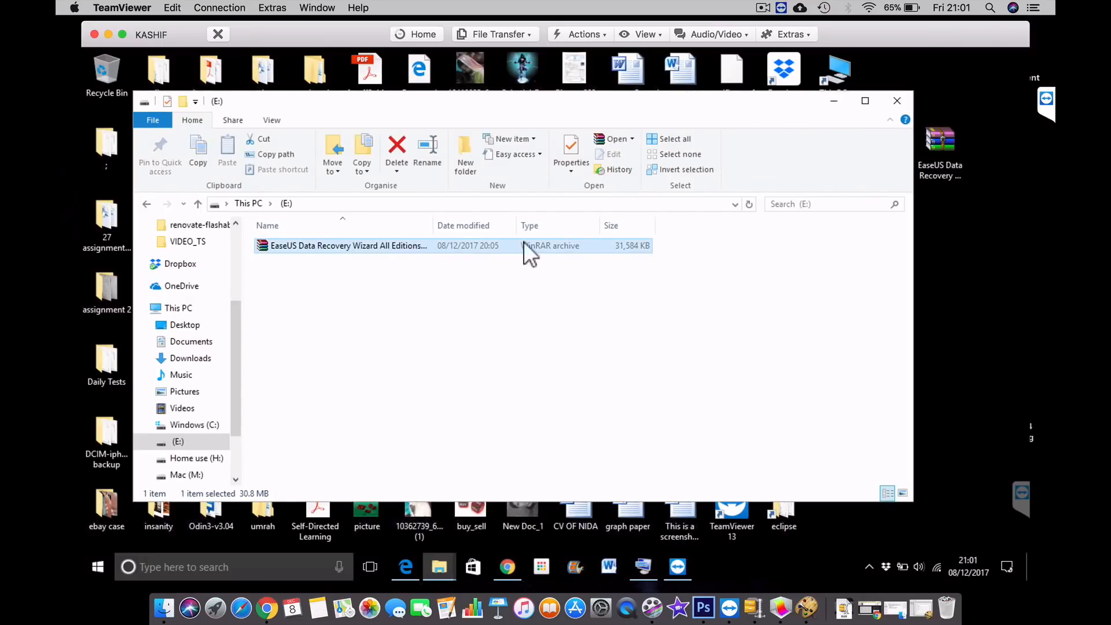
right_click(616, 246)
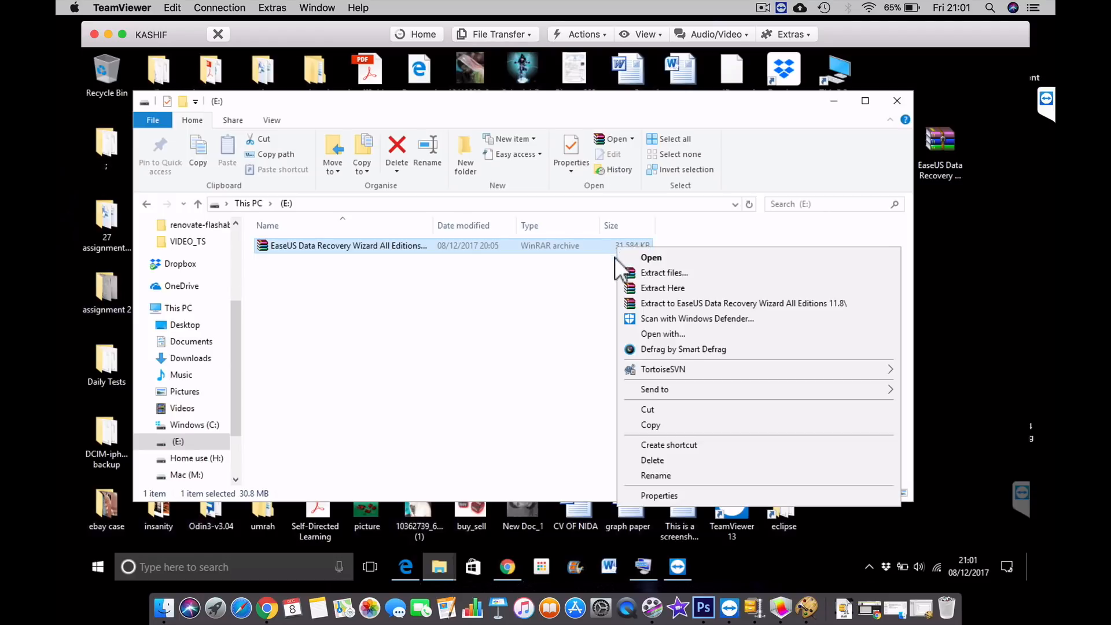
left_click(648, 495)
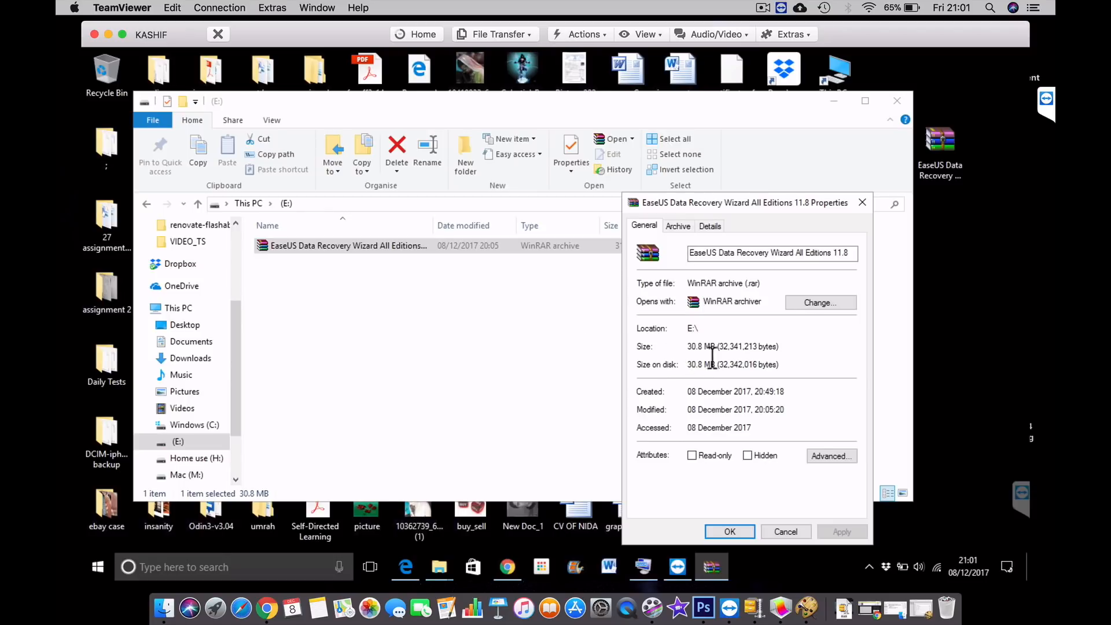
left_click(779, 537)
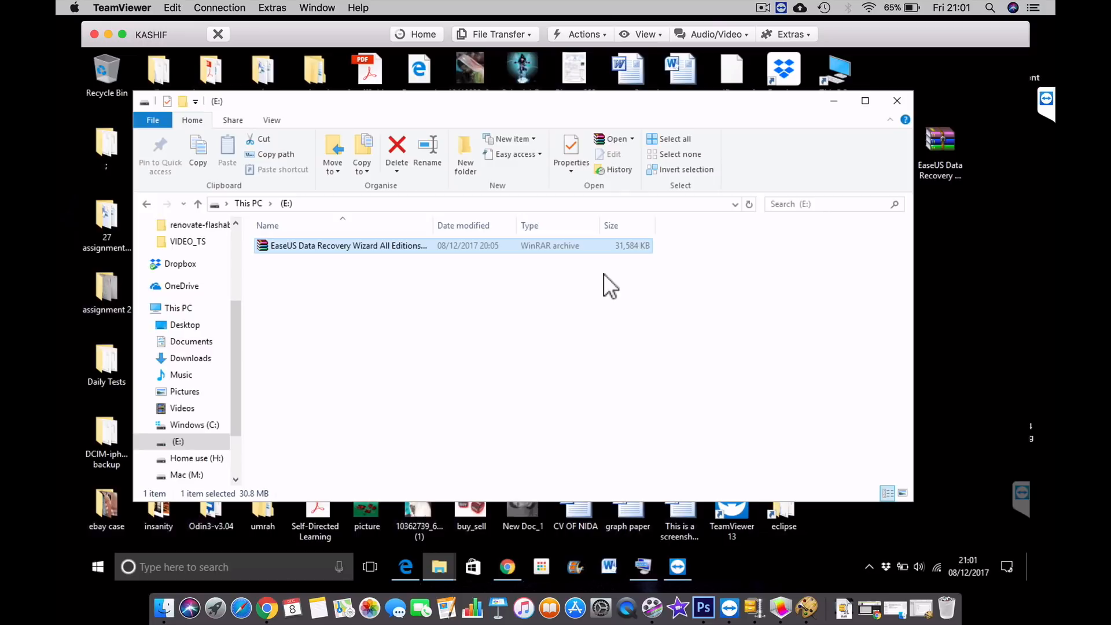
Open the EaseUS Data Recovery Wizard archive in WinRAR to view its contents, dismiss the licence reminder and close it.
double_click(504, 245)
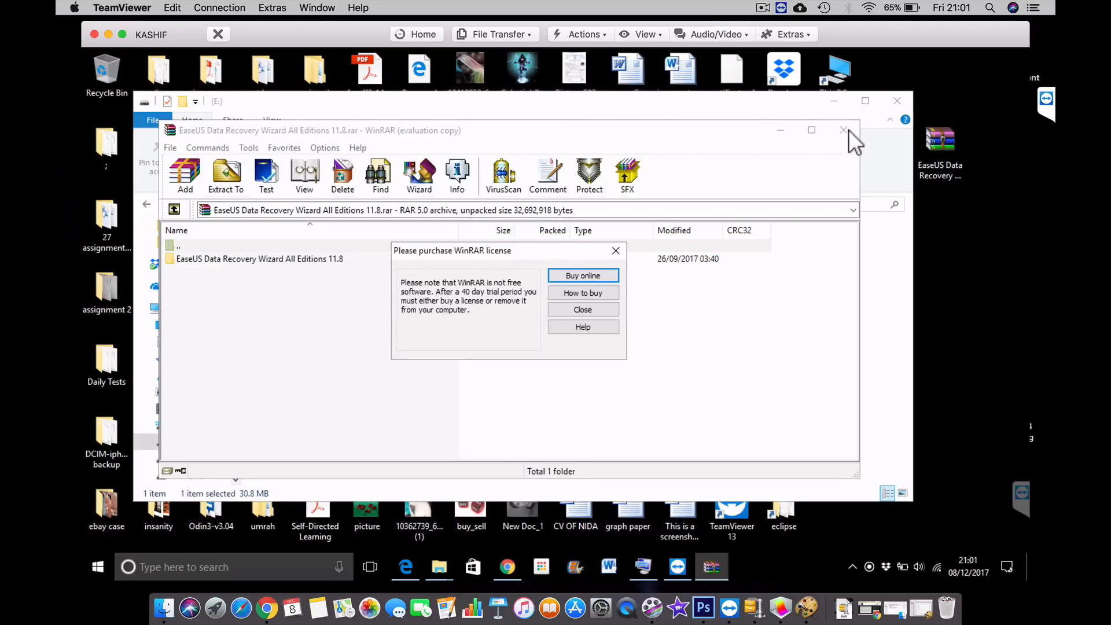
left_click(609, 308)
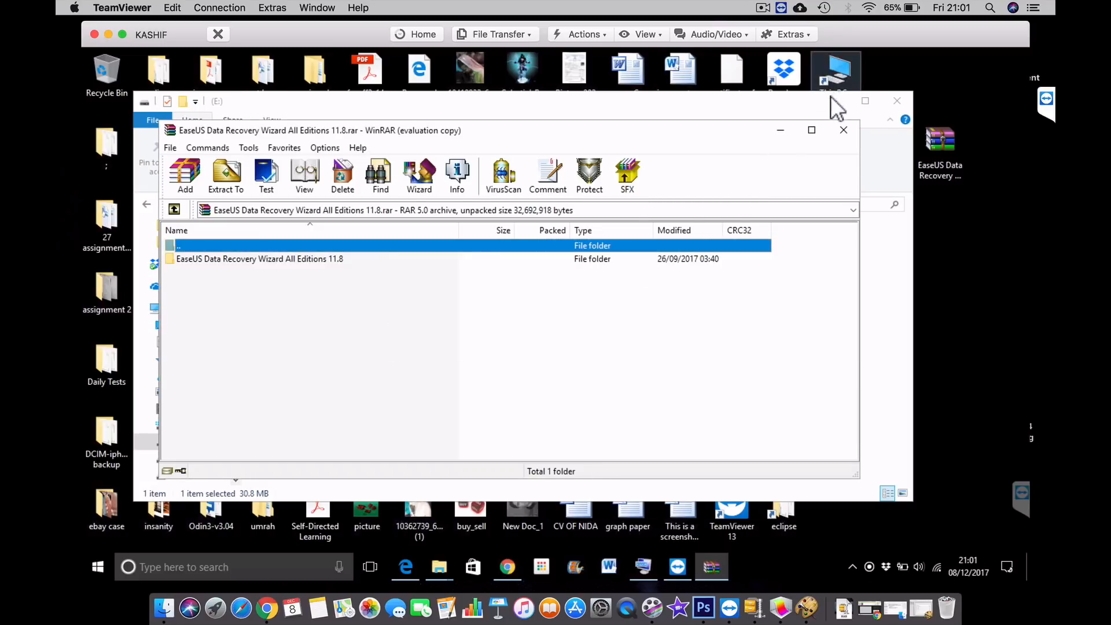
left_click(842, 130)
Permanently delete the EaseUS Data Recovery Wizard All Editions 11.8 archive from the E: drive.
right_click(362, 248)
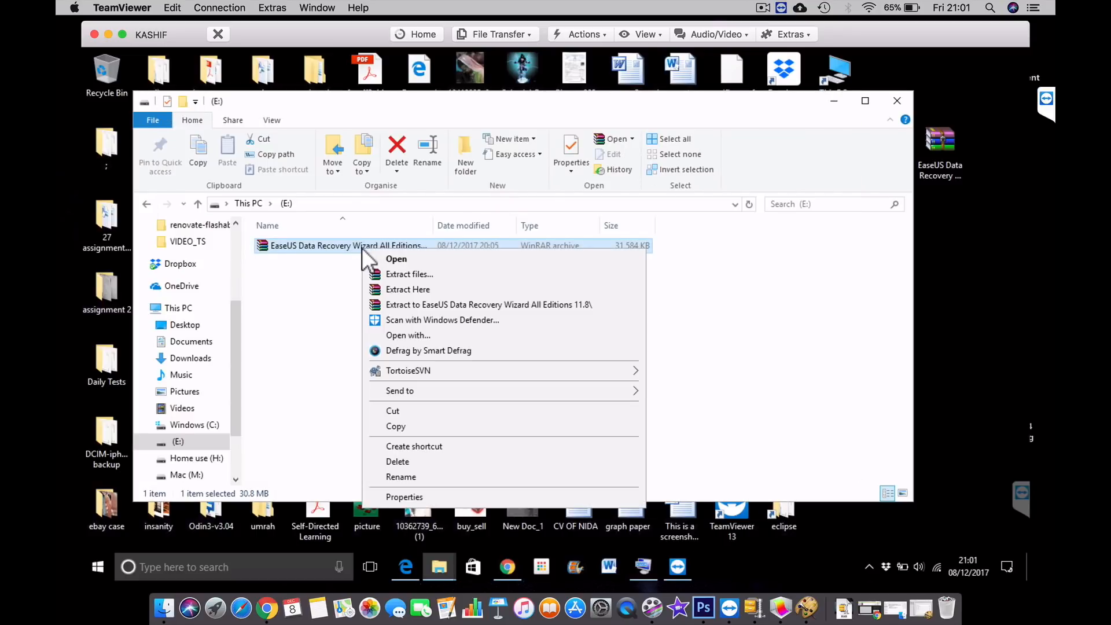
left_click(397, 168)
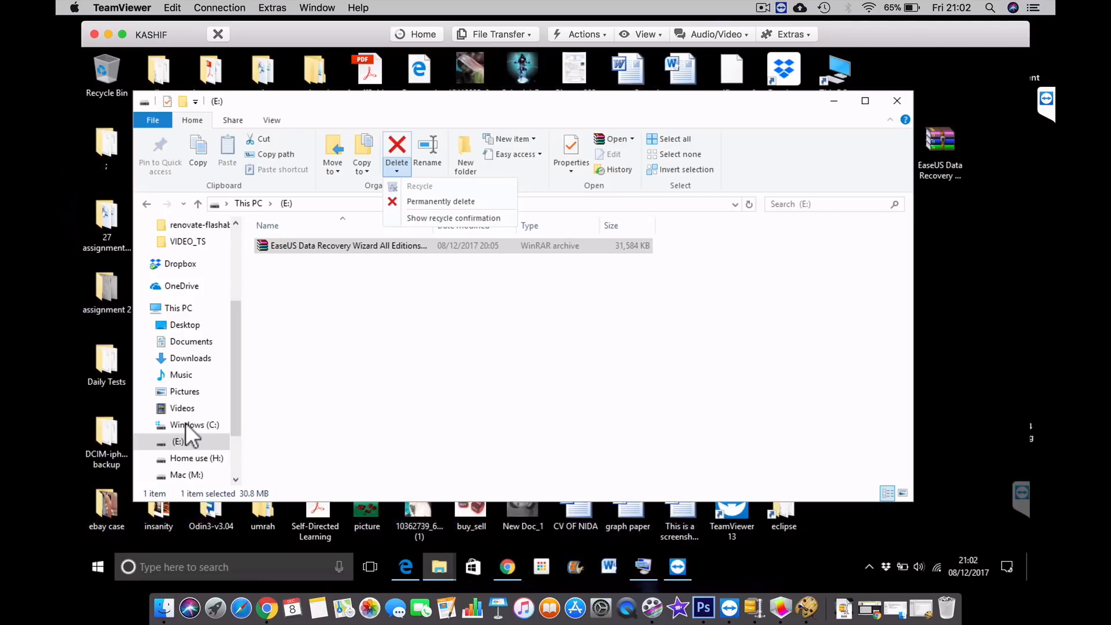
left_click(465, 200)
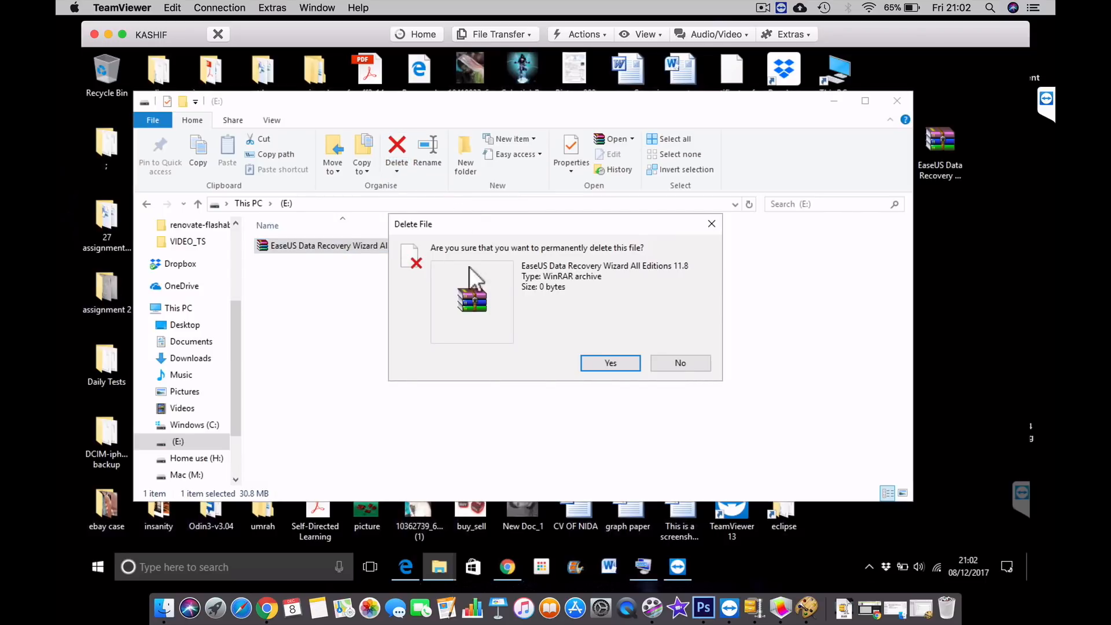
left_click(612, 365)
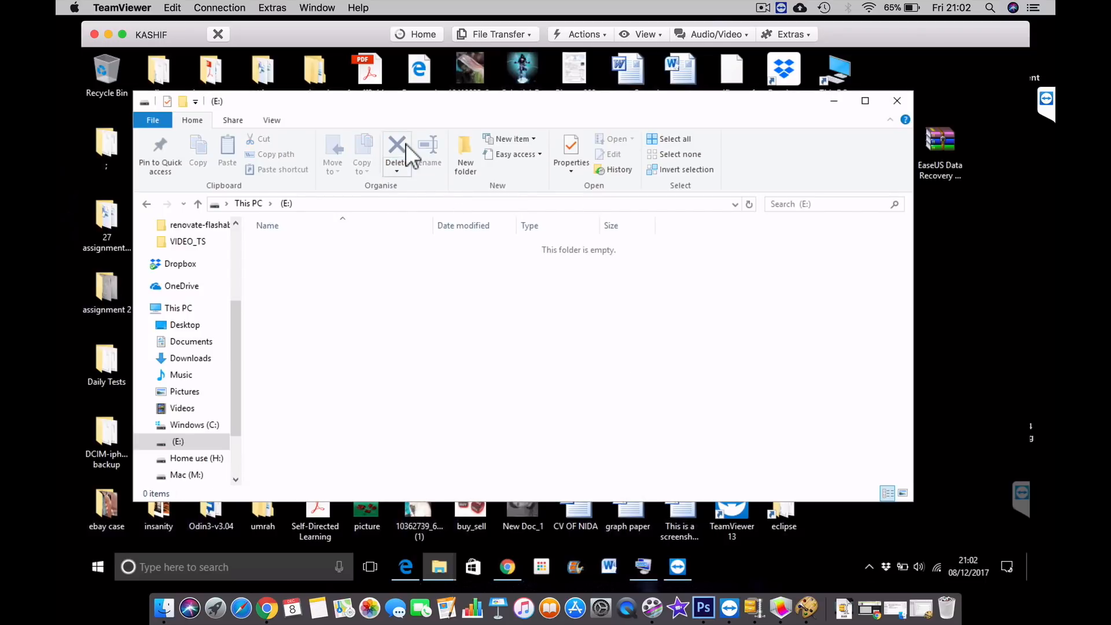
Check the E: drive through This PC and the Recycle Bin for the deleted archive.
left_click(179, 307)
left_click(620, 355)
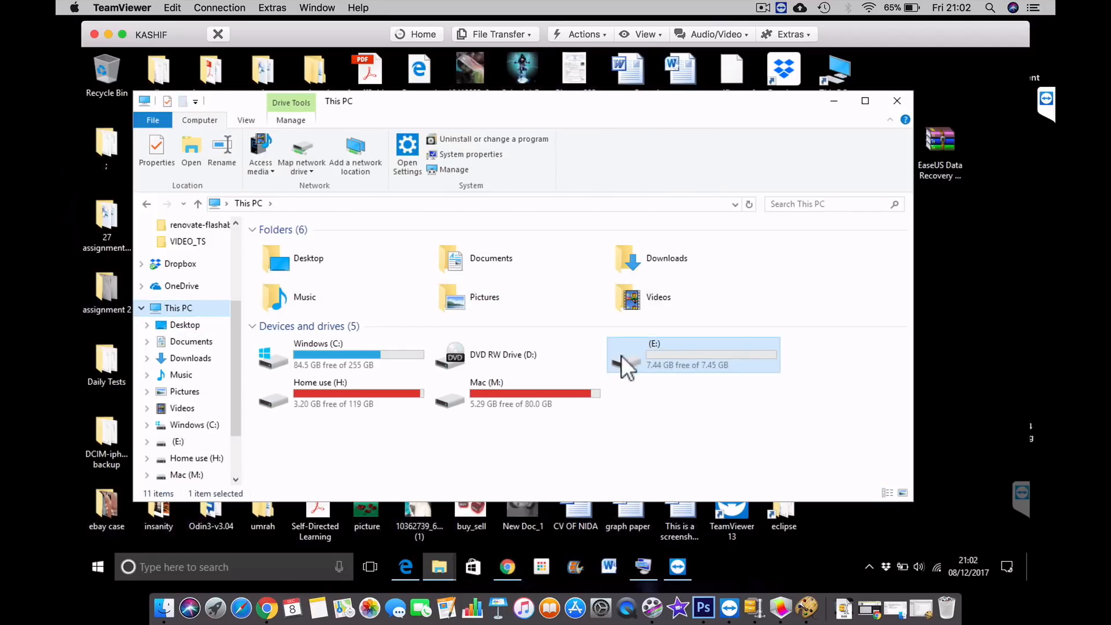
double_click(657, 347)
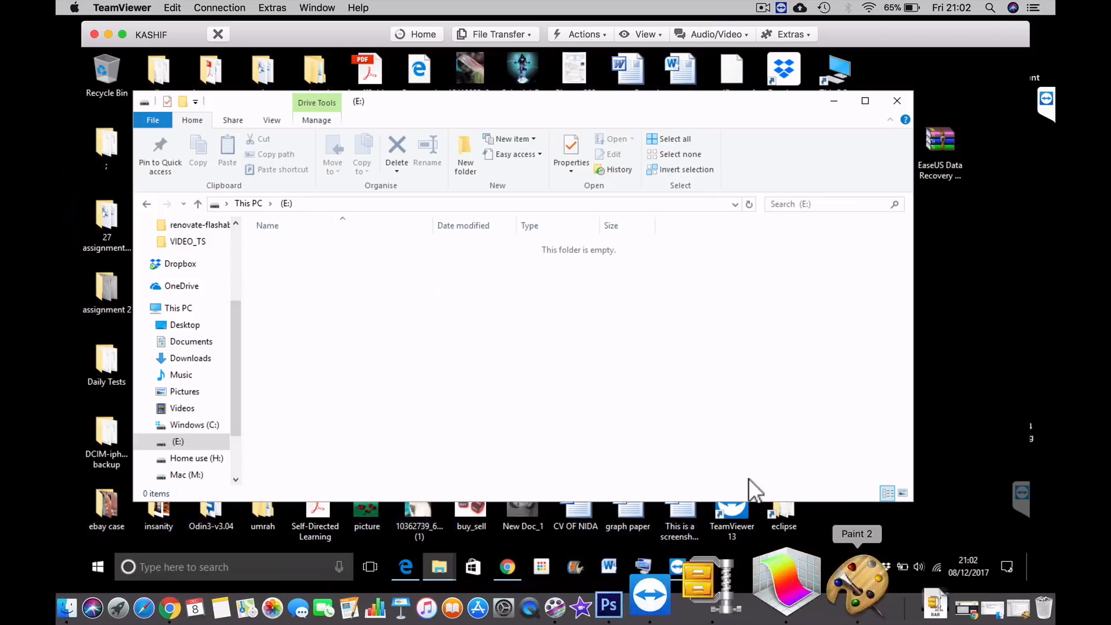
double_click(109, 71)
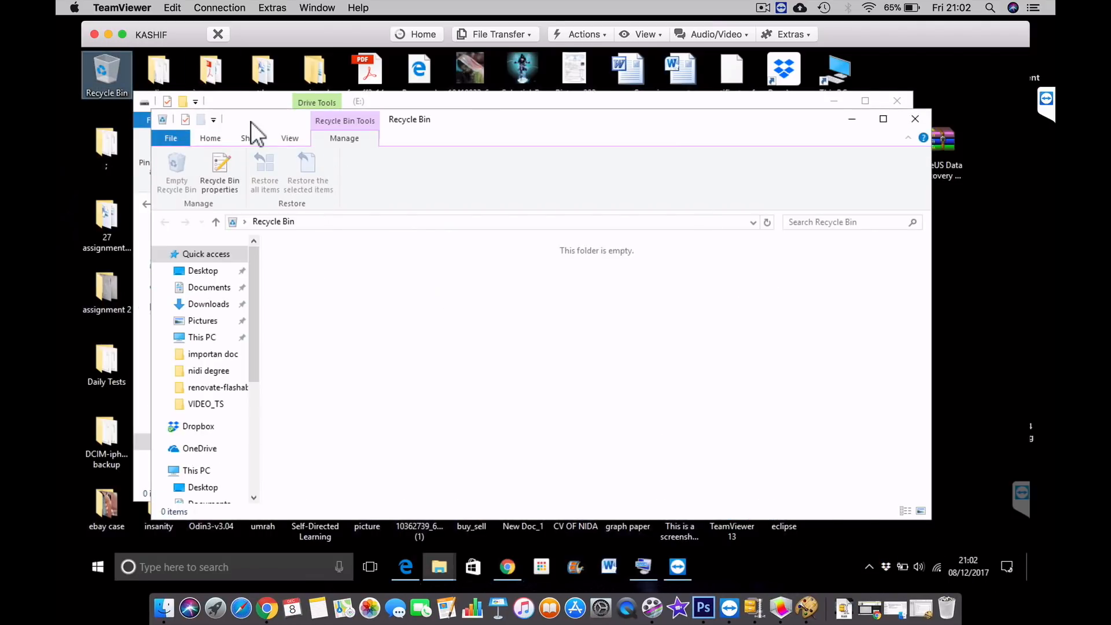
left_click(914, 119)
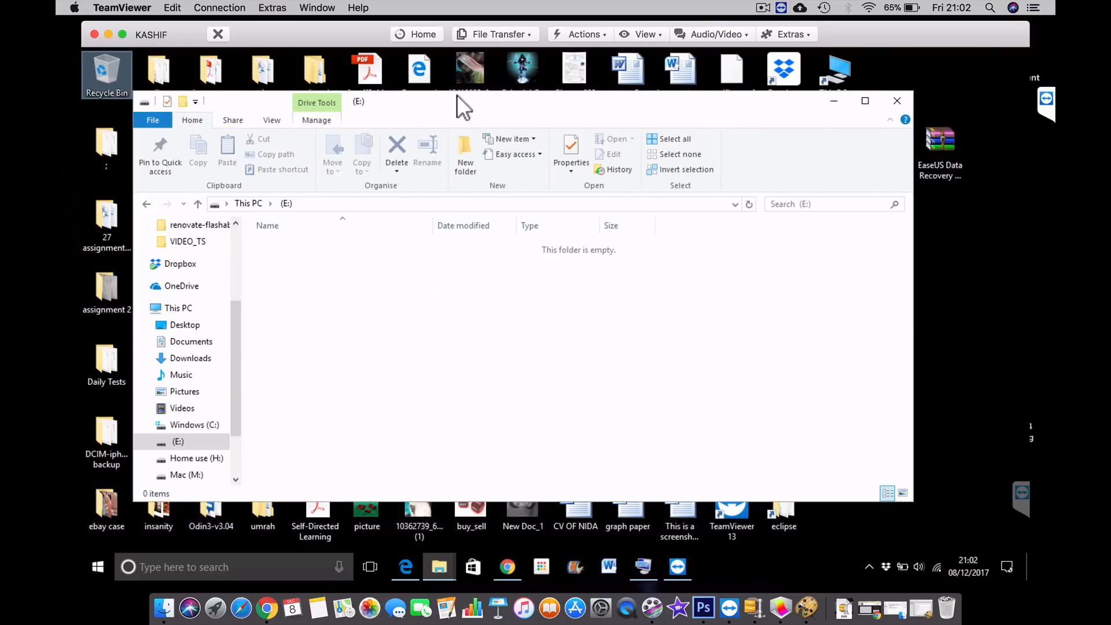
Launch EaseUS Data Recovery Wizard from the desktop, allow it to make changes and dismiss its promotional pop-up.
left_click(833, 101)
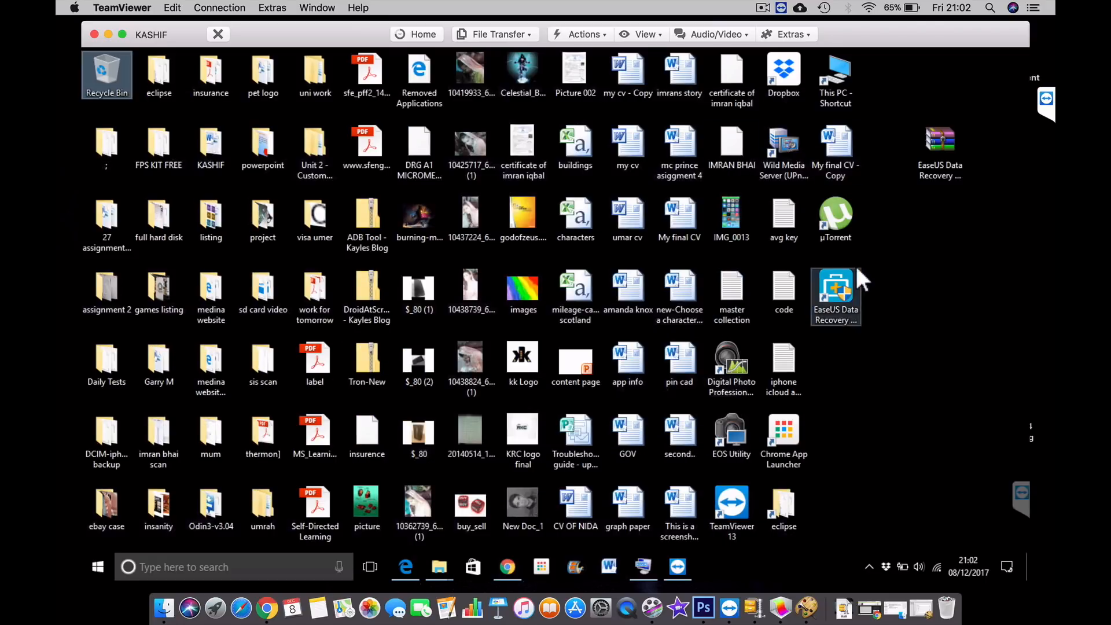
double_click(836, 282)
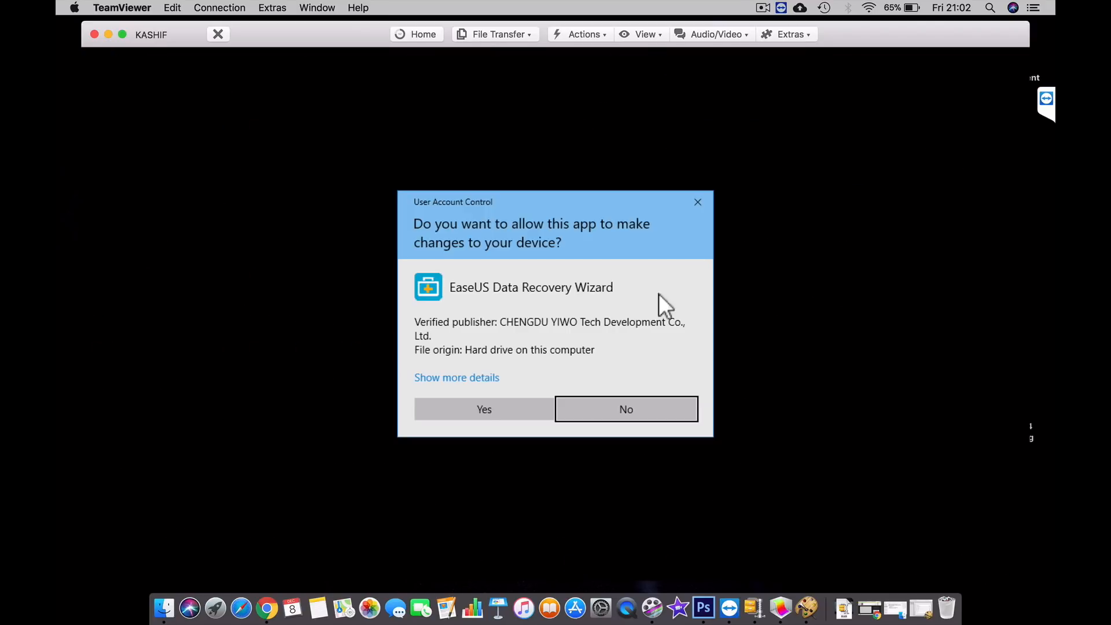
left_click(478, 410)
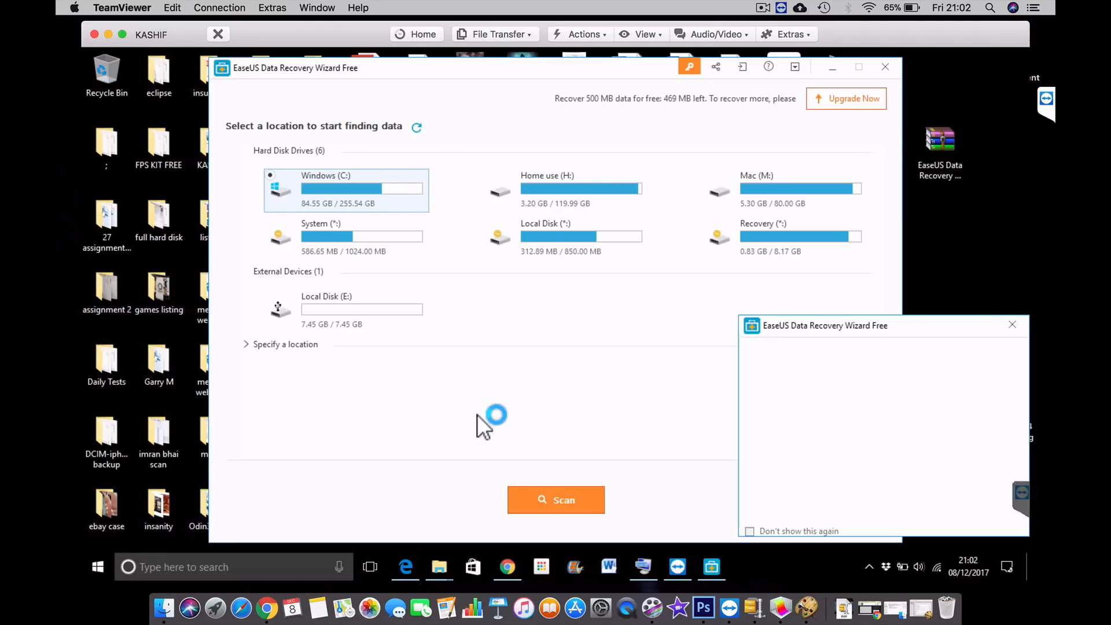
left_click(1012, 324)
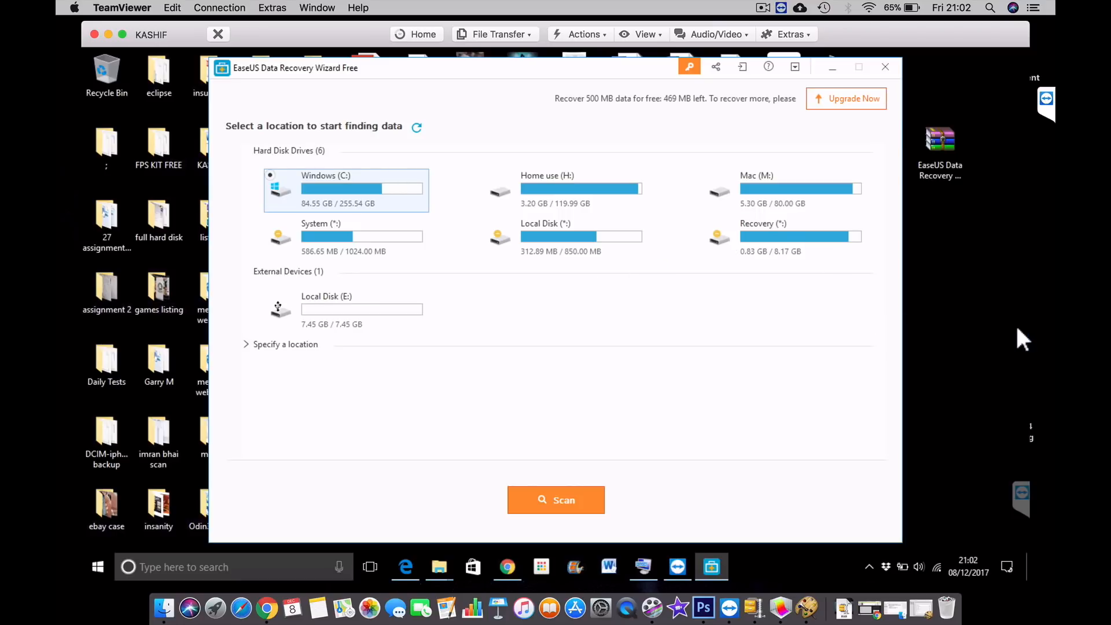
Scan the external Local Disk (E:) for lost data and browse the files found by the deep scan.
left_click(782, 9)
double_click(341, 311)
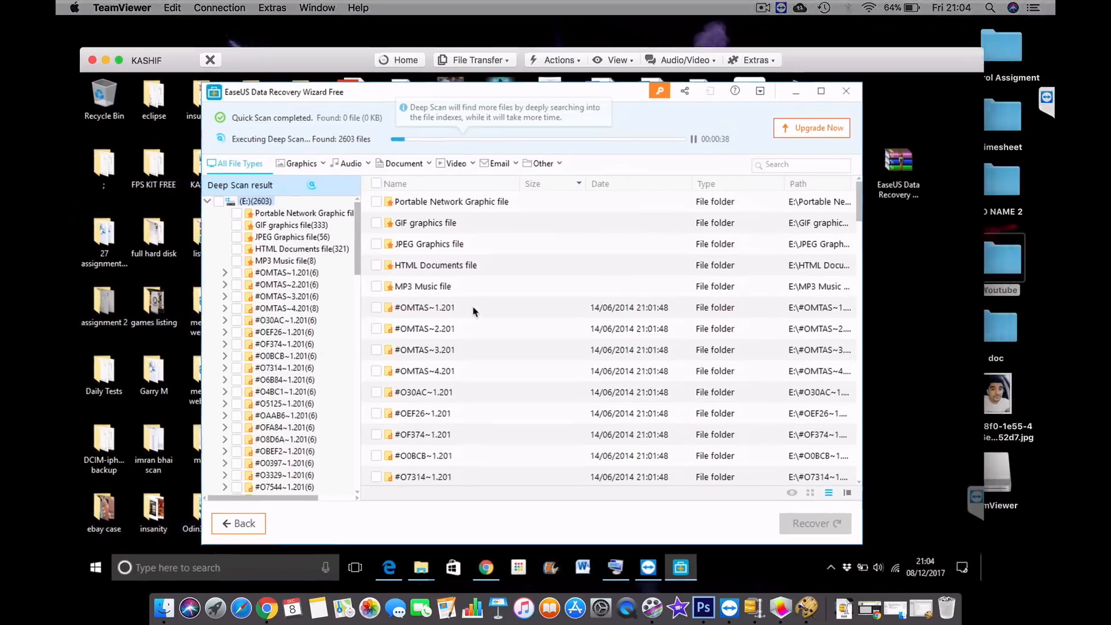
scroll(473, 307, "down", 15)
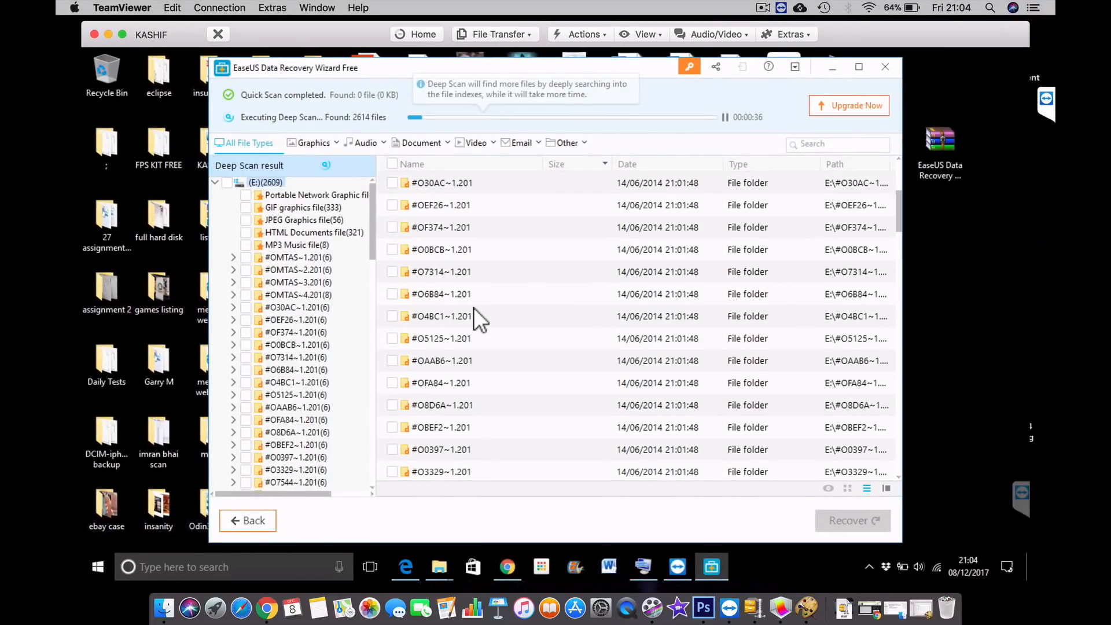
Browse the files found by the deep scan, check the E: drive in File Explorer and locate the archive copy on the desktop.
scroll(473, 307, "down", 10)
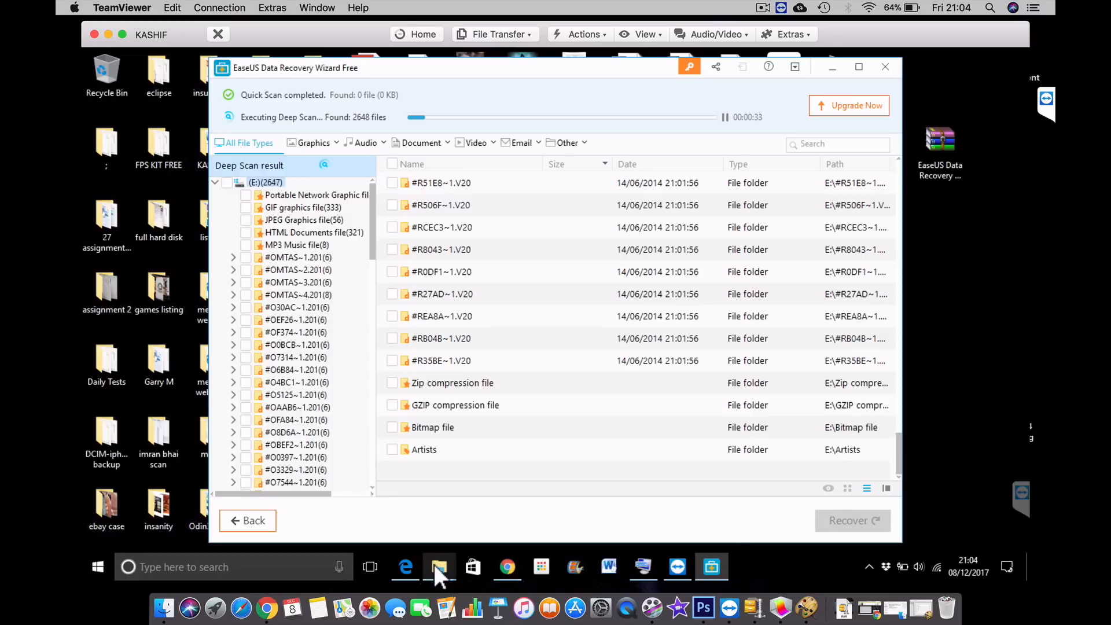
mouse_move(434, 564)
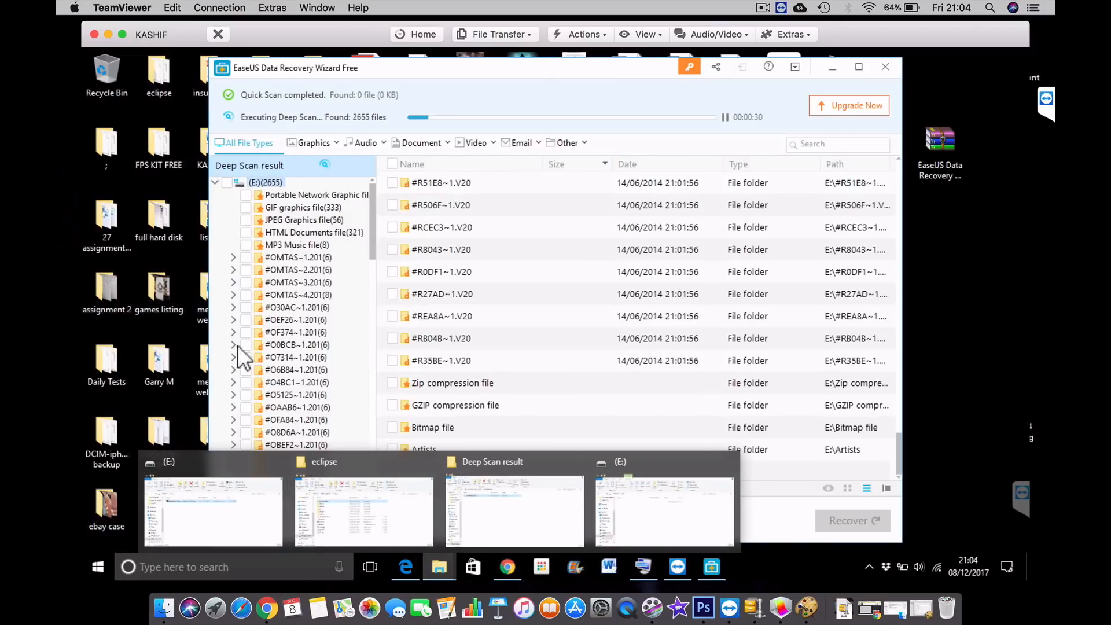
left_click(201, 498)
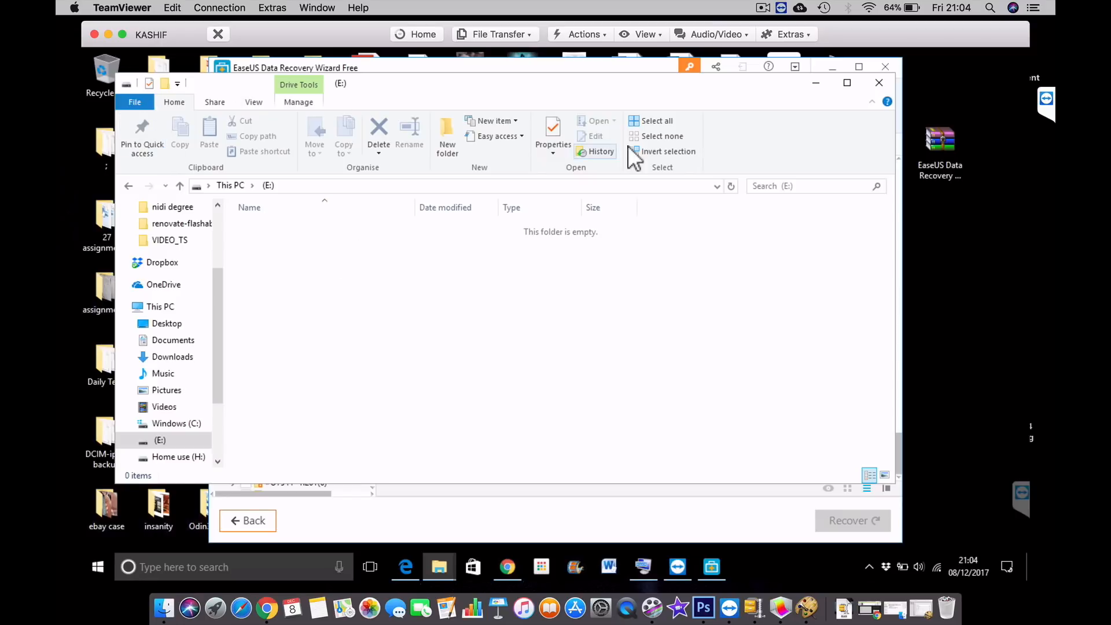
left_click(817, 84)
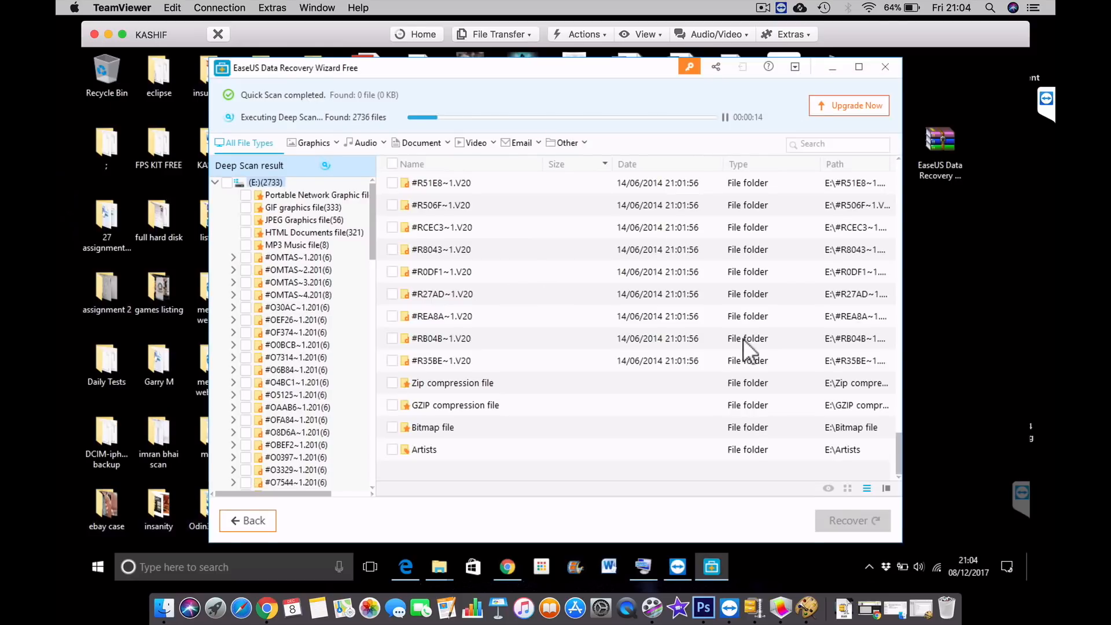
left_click_drag(897, 448, 896, 161)
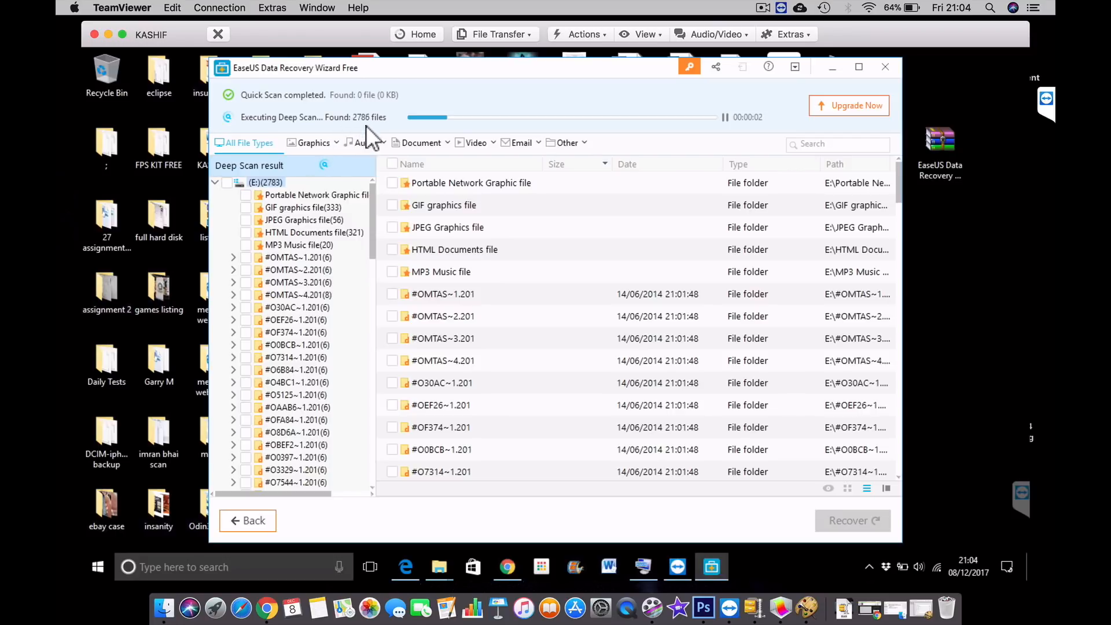
left_click(943, 155)
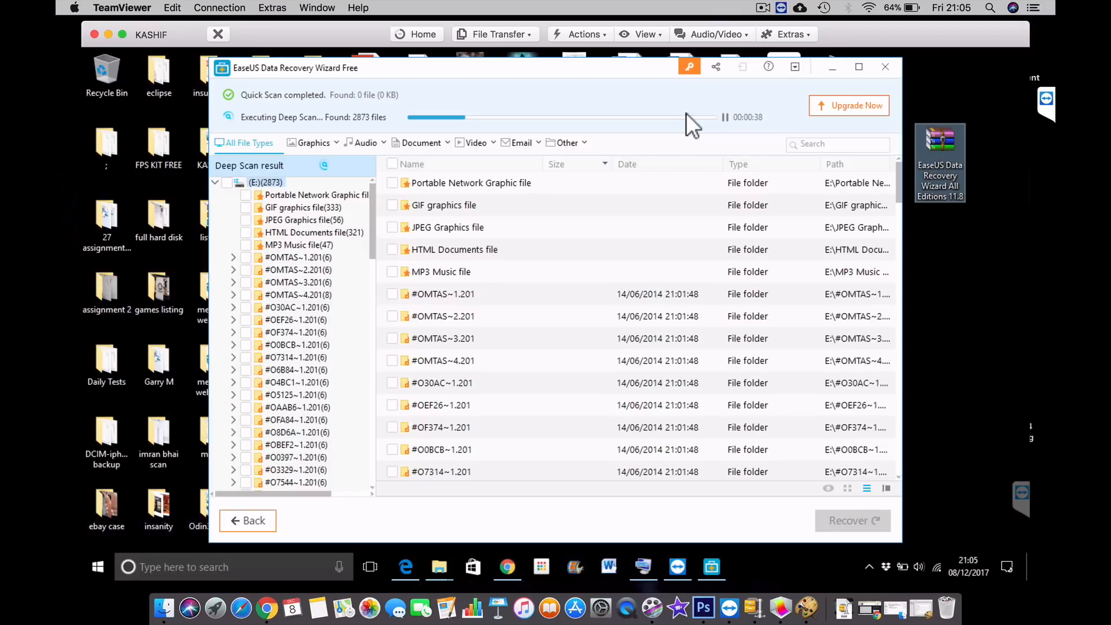
left_click(763, 8)
left_click(762, 50)
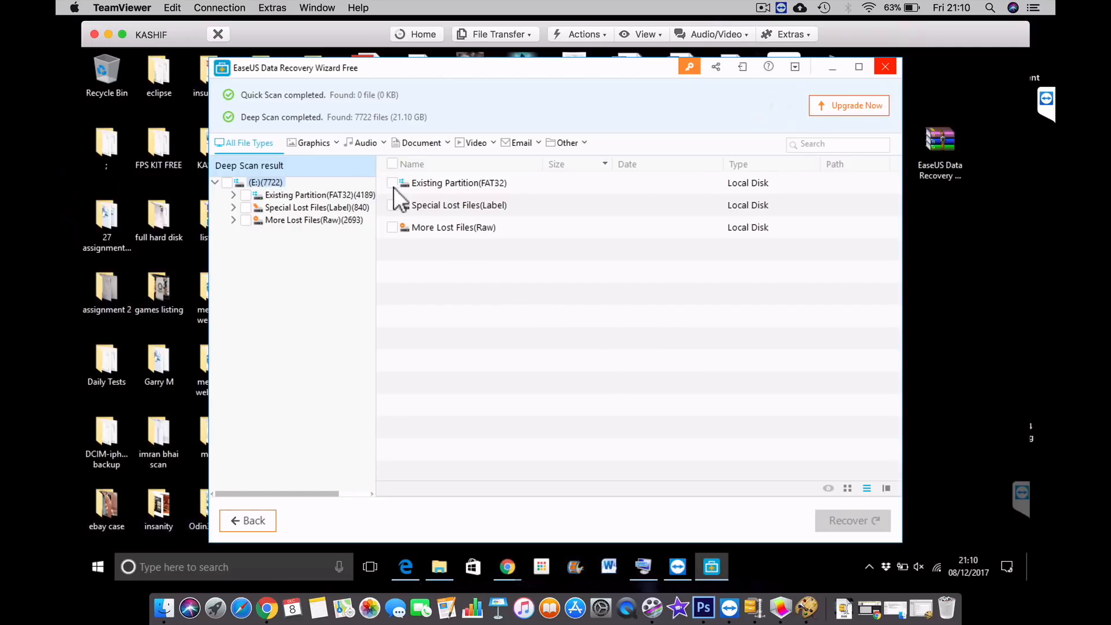
Select all deep scan results for E: and check the drive's contents and capacity in File Explorer.
left_click(226, 182)
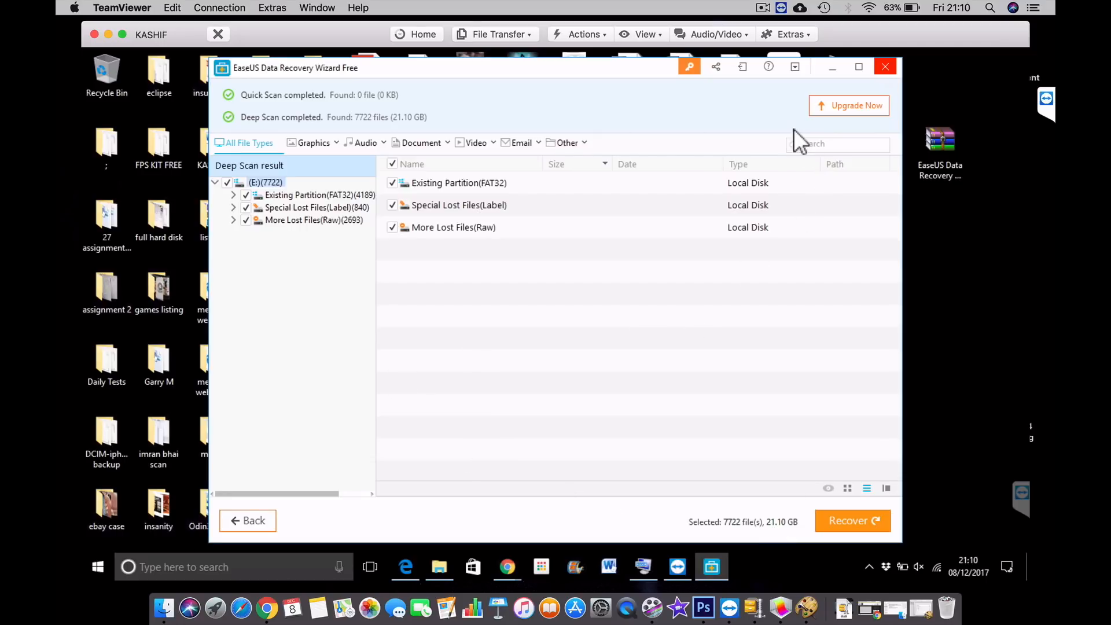
left_click(447, 564)
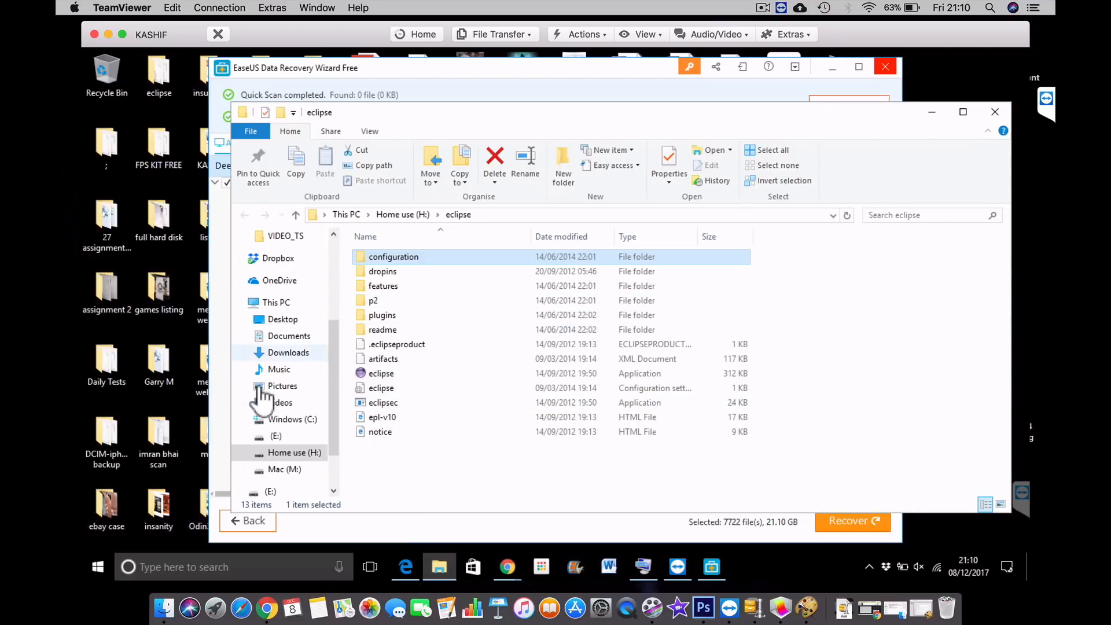
left_click(283, 437)
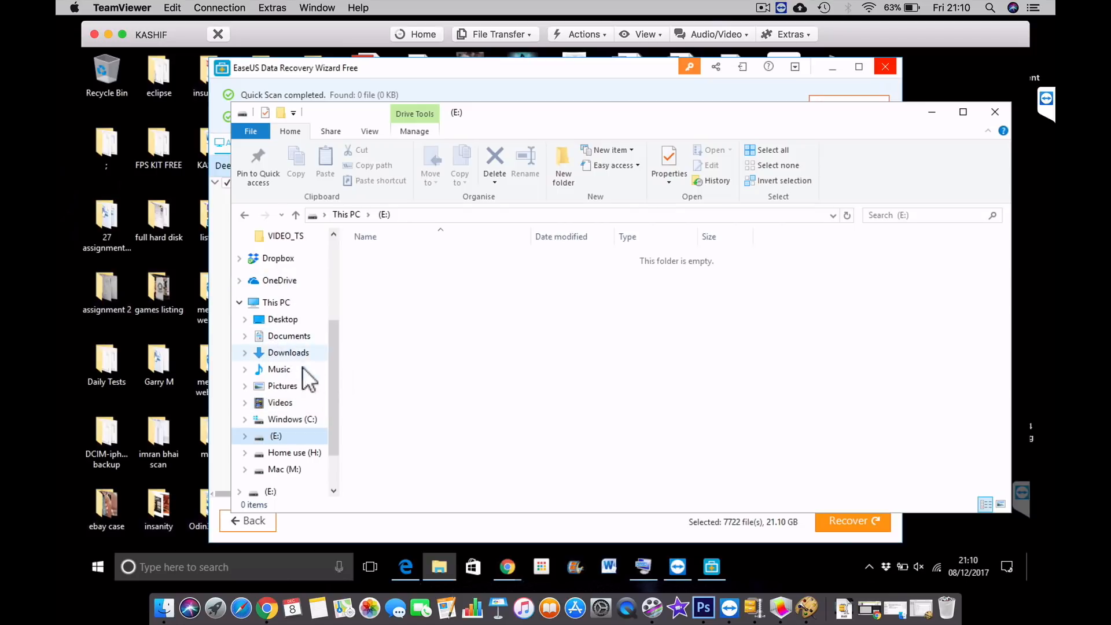
left_click(278, 301)
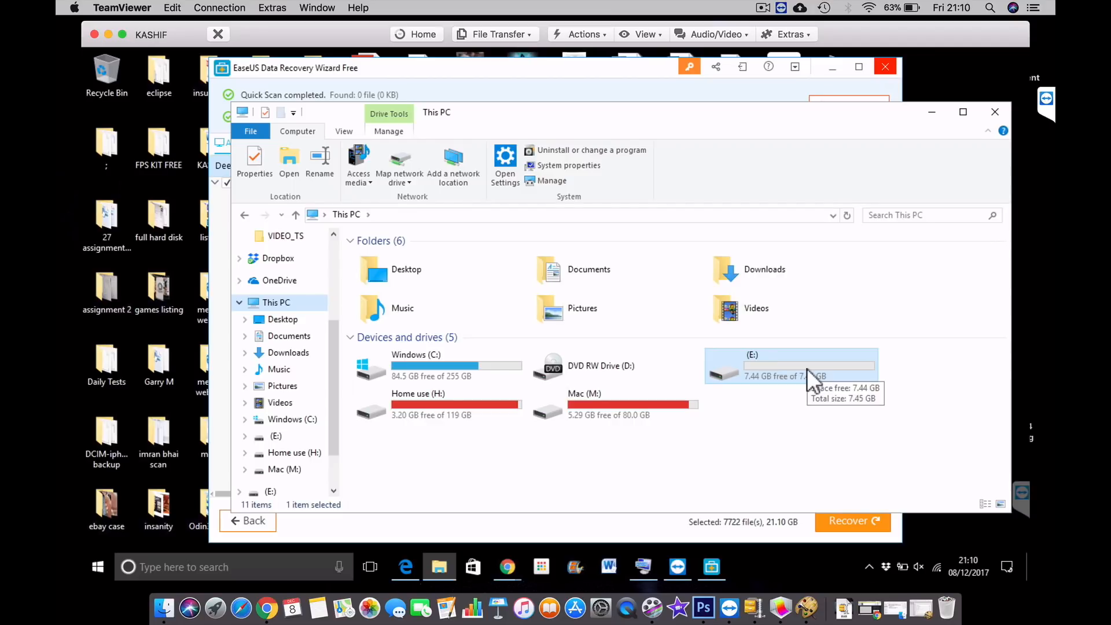
left_click(786, 528)
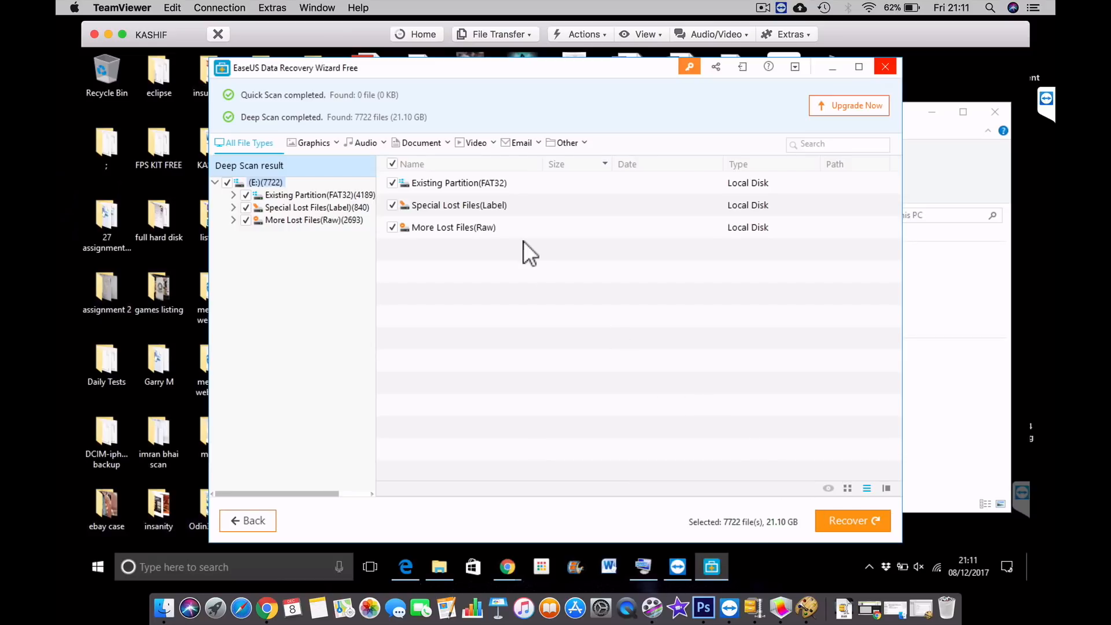
left_click(951, 160)
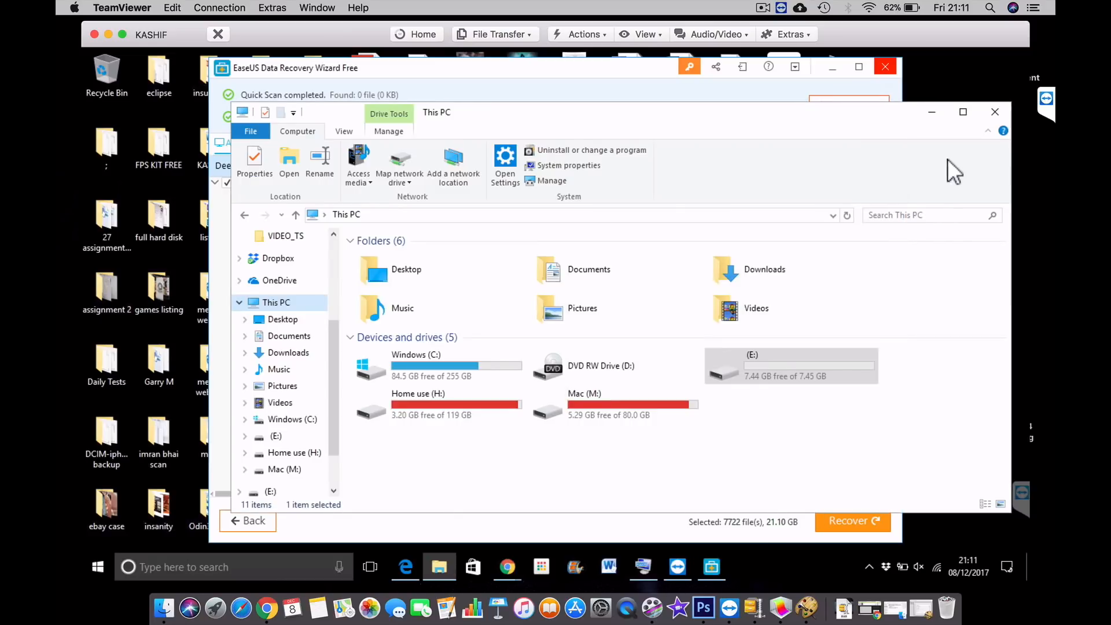
left_click(930, 111)
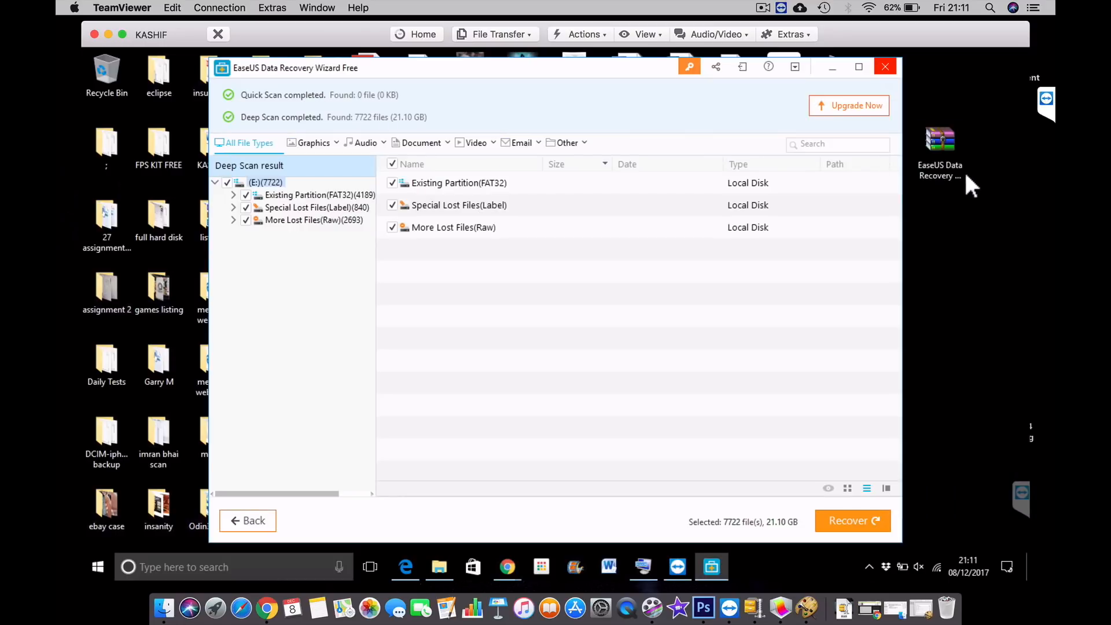
Search the scan results for "easeus".
left_click(846, 145)
type("easeus")
key("Return")
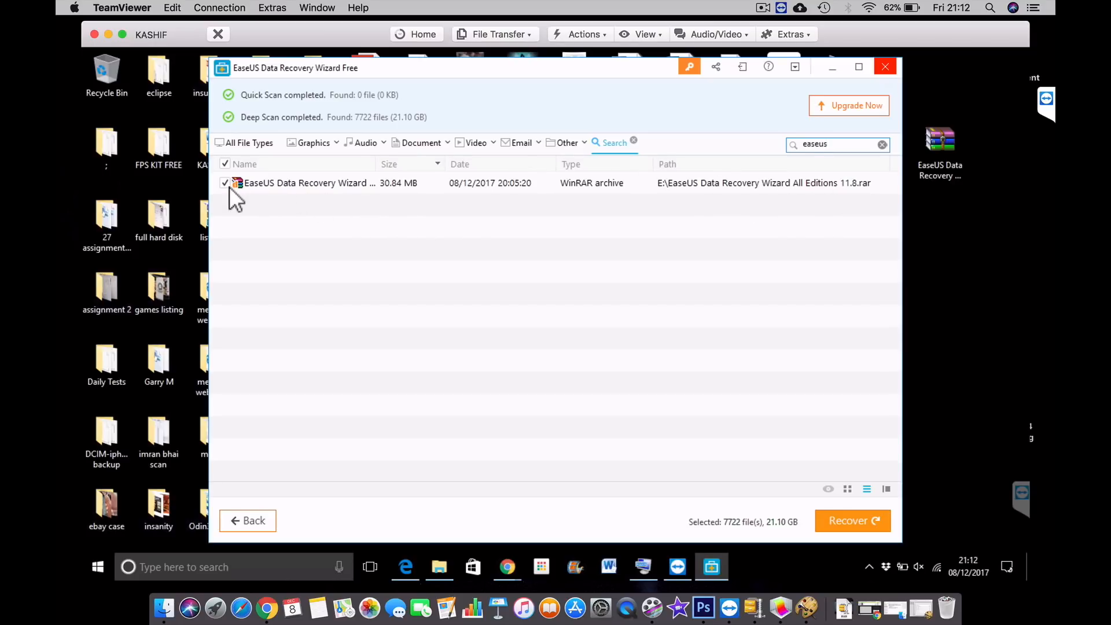
Try to recover the selected files to USB Drive (E:), checking that drive's contents in File Explorer before confirming.
left_click(846, 523)
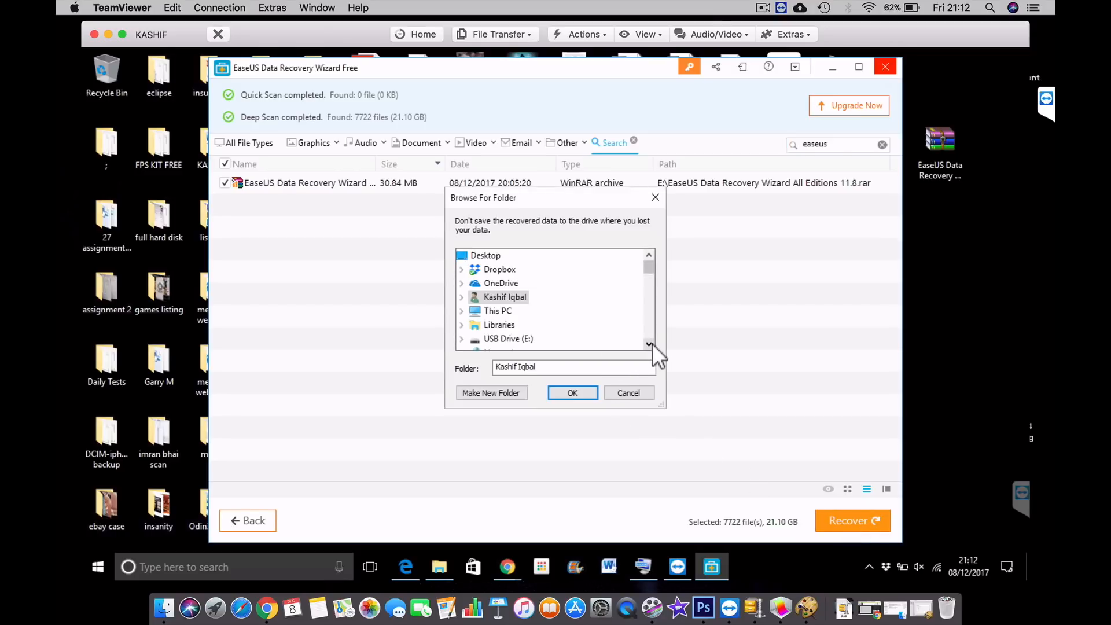
scroll(651, 343, "down", 1)
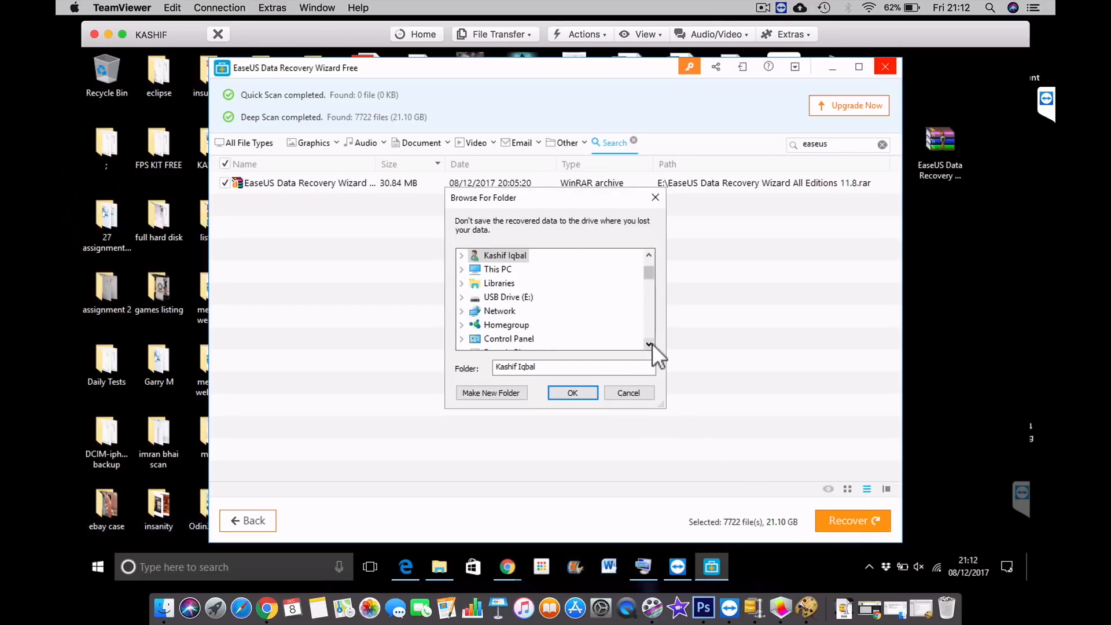
left_click(506, 297)
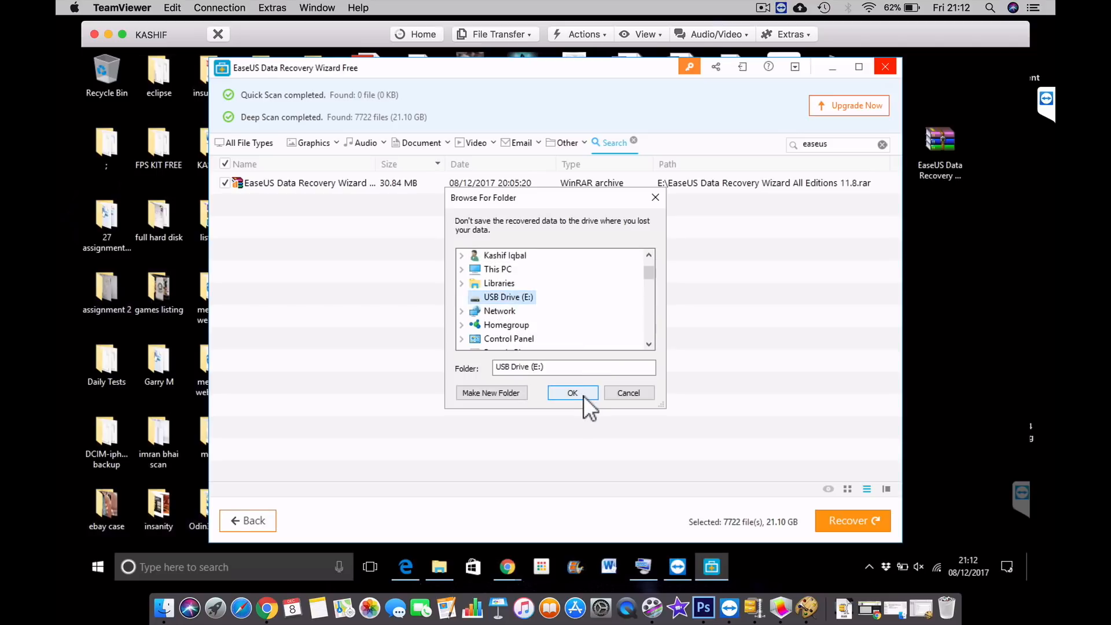
left_click(437, 566)
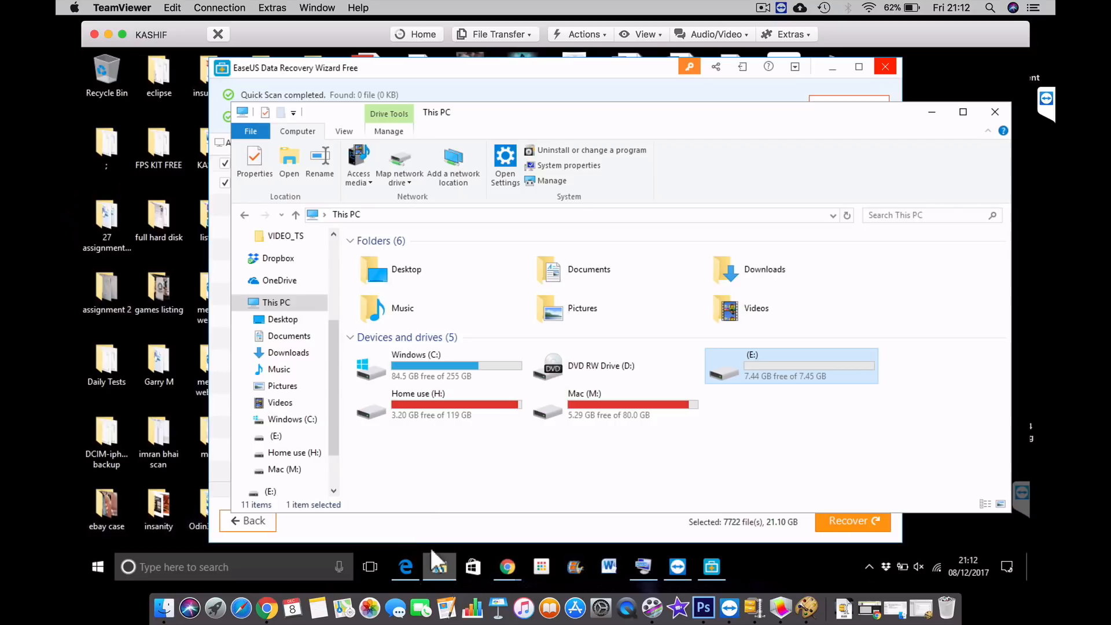
double_click(732, 377)
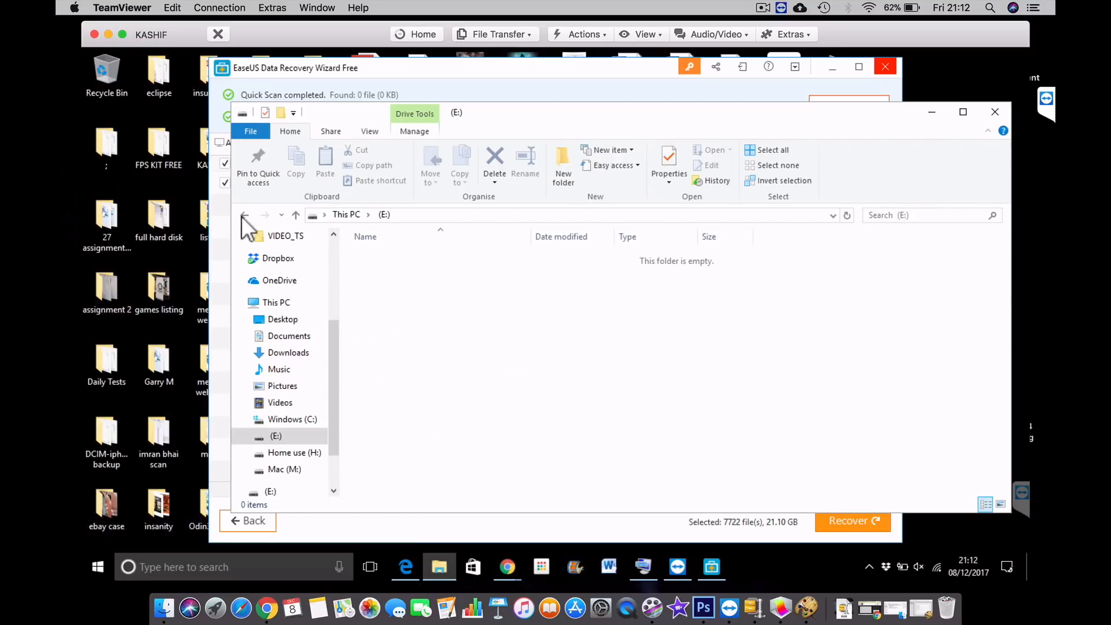
left_click(638, 95)
left_click(573, 395)
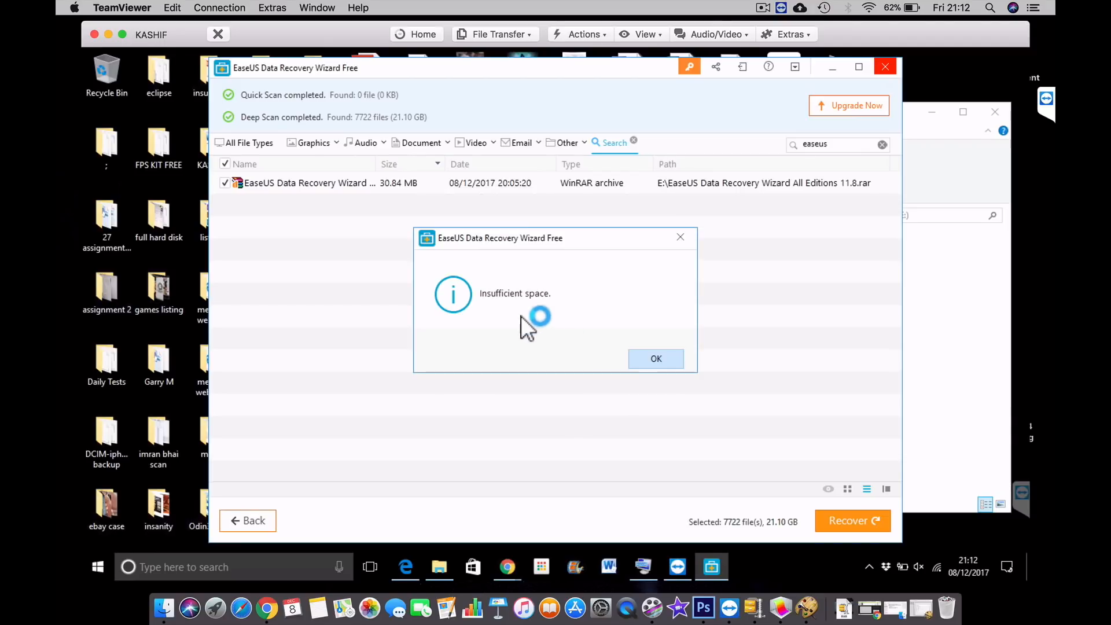
left_click(642, 357)
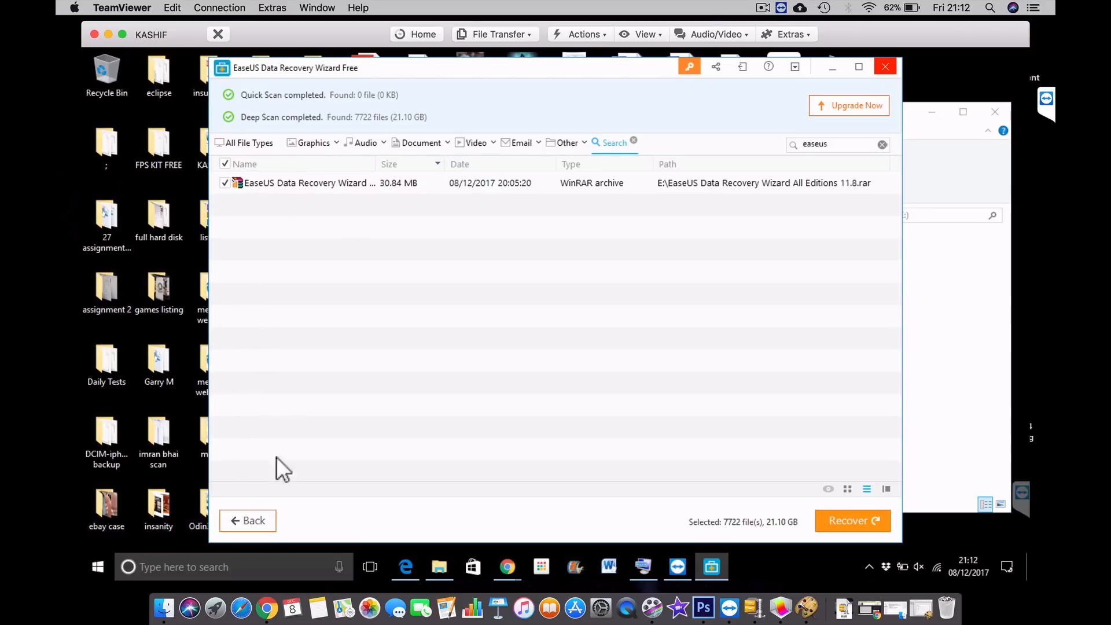
left_click(265, 514)
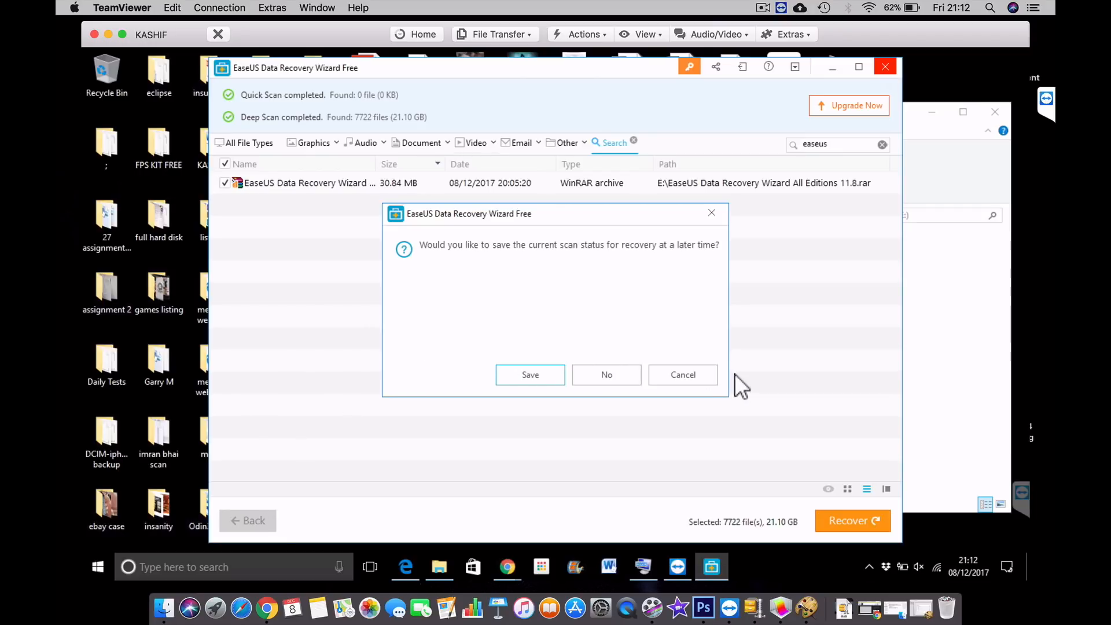
left_click(690, 375)
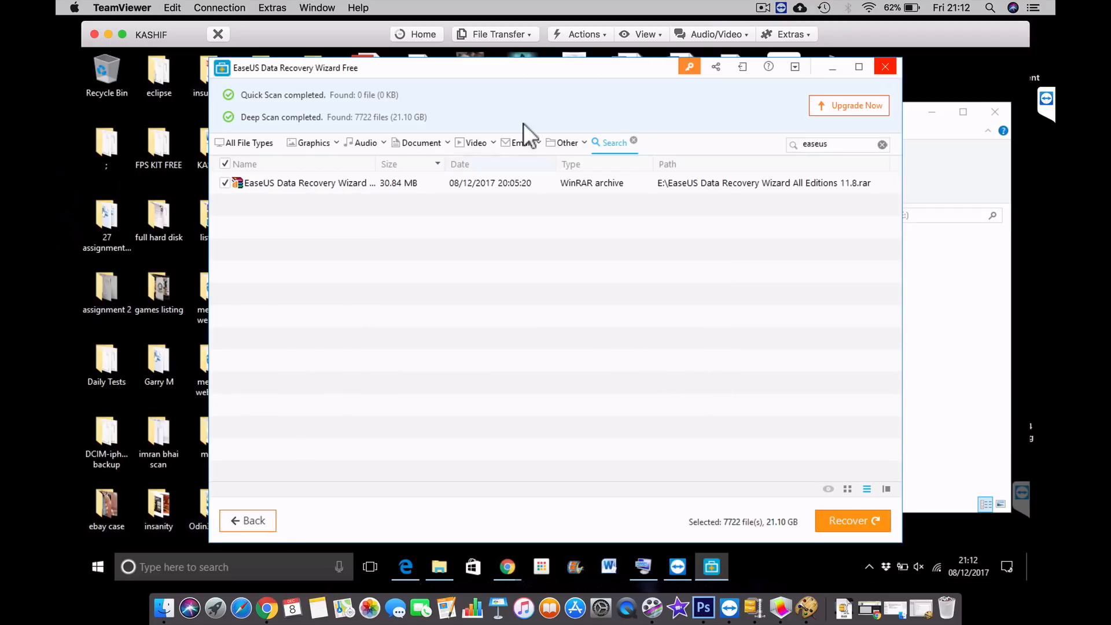
Deselect all E: files in the Other category and search the scan results for "easeus" again.
left_click(561, 144)
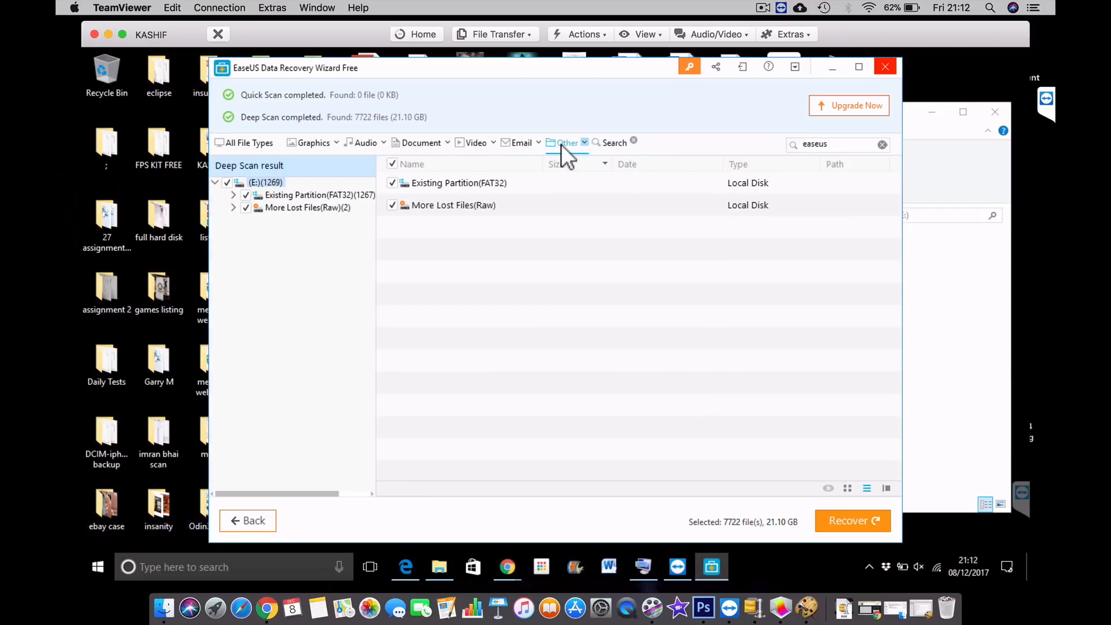
left_click(227, 184)
left_click(832, 149)
key("Return")
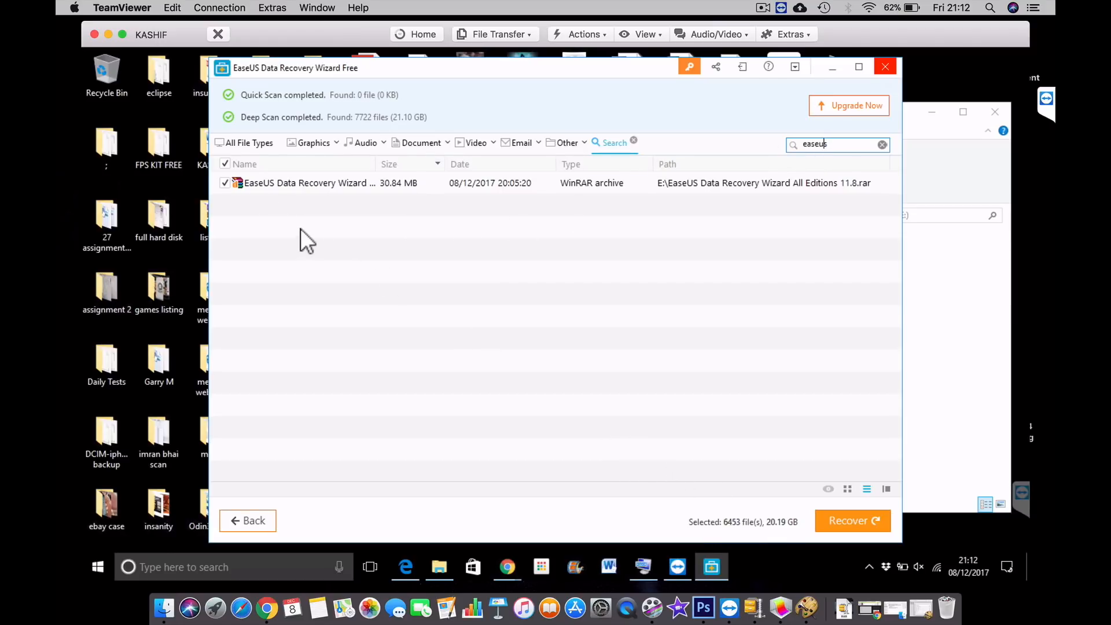
Look through the Other, Email and Video categories of the scan results for remaining selected files.
left_click(564, 142)
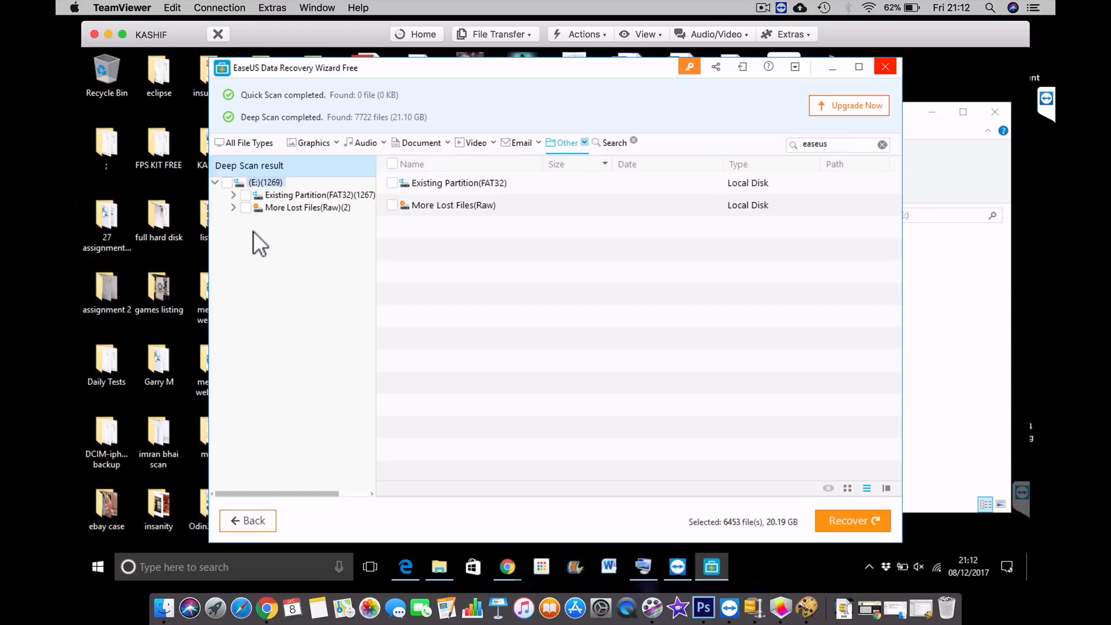
left_click(218, 180)
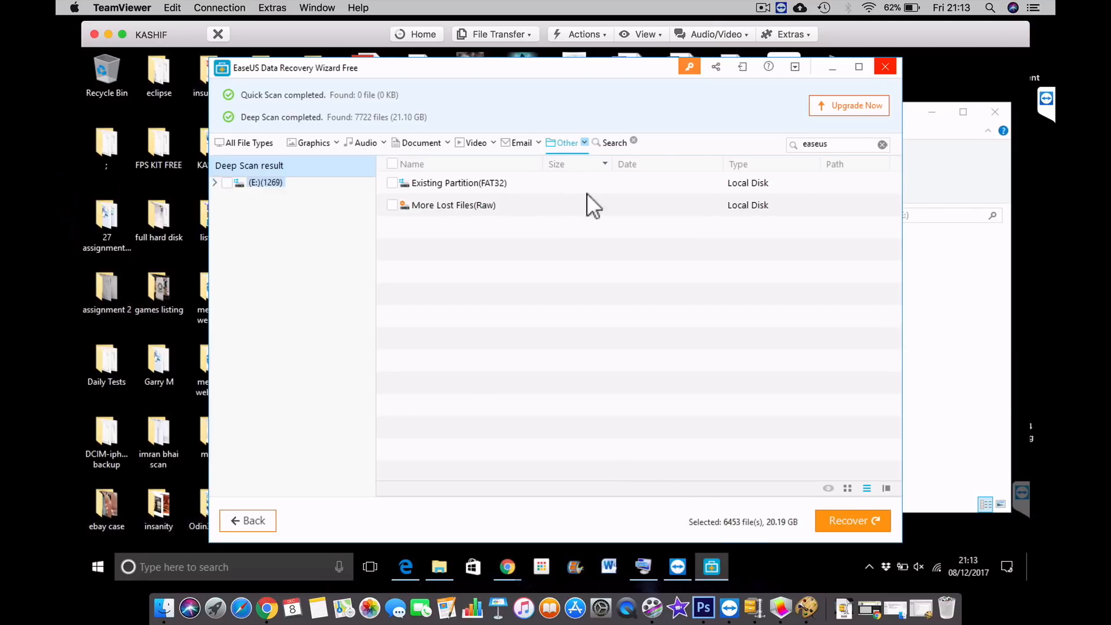
left_click(526, 147)
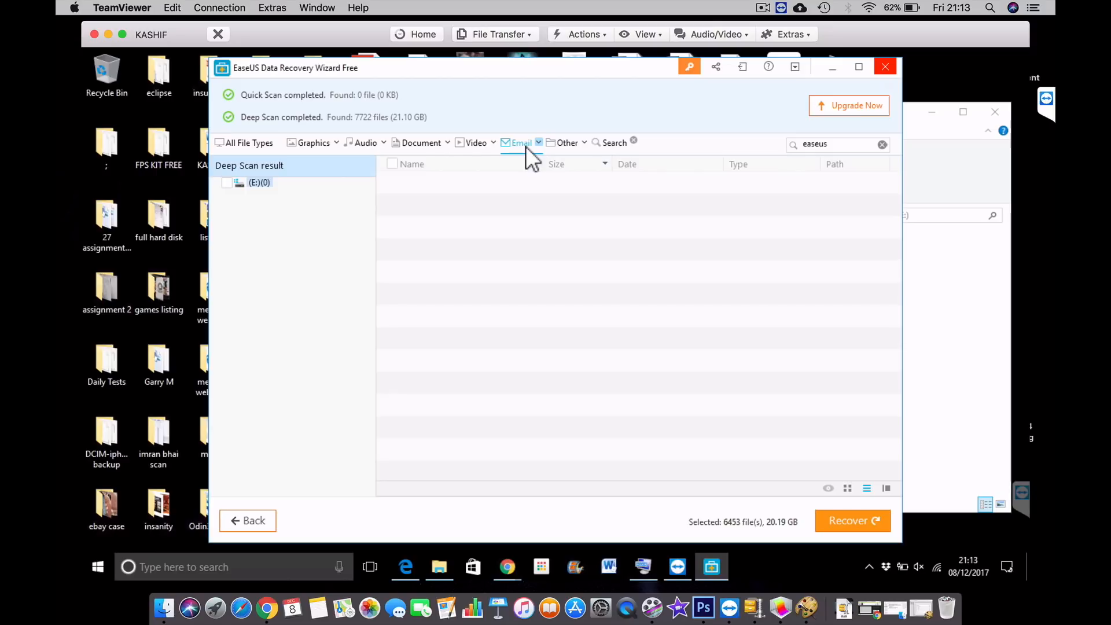
left_click(476, 144)
left_click(607, 143)
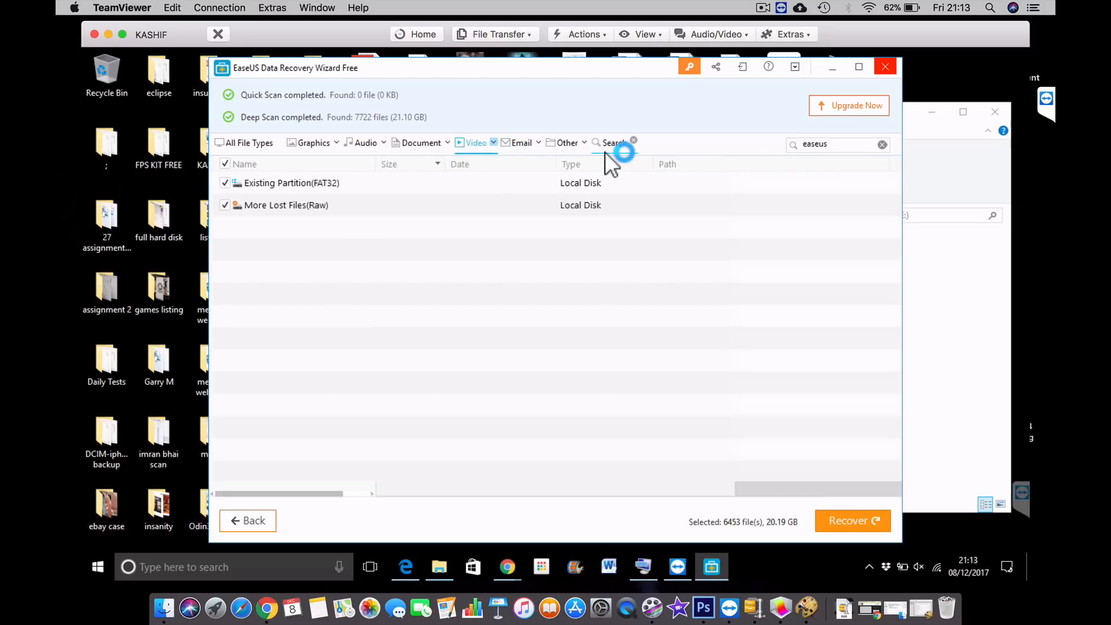
left_click(564, 143)
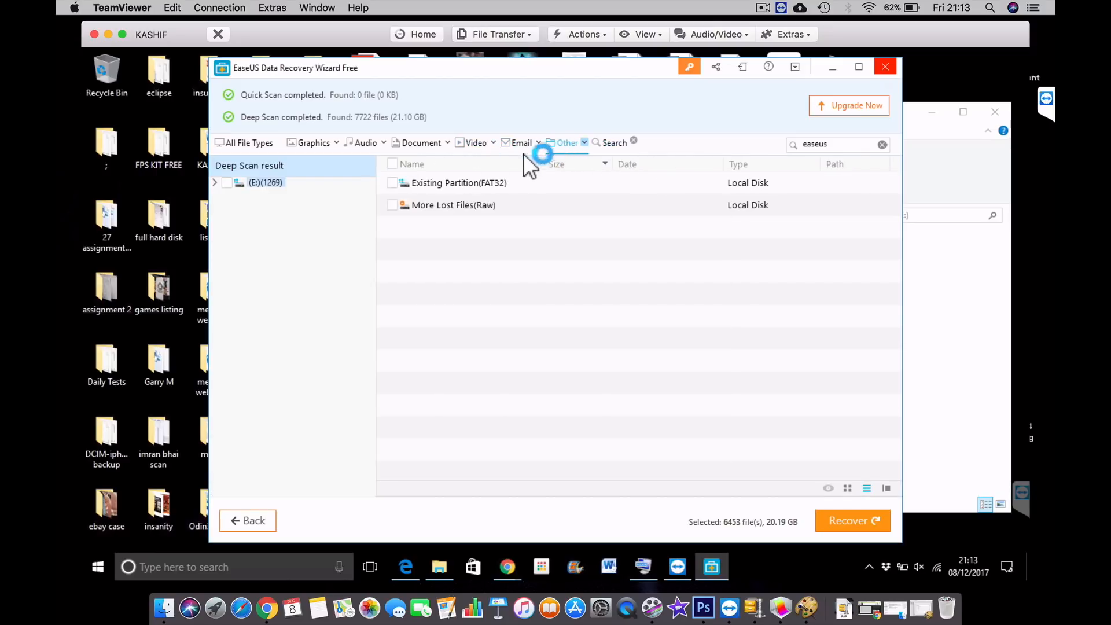
Examine the Existing Partition (FAT32) and More Lost Files (Raw) groups in the Other category for E:.
left_click(223, 182)
left_click(215, 183)
left_click(230, 183)
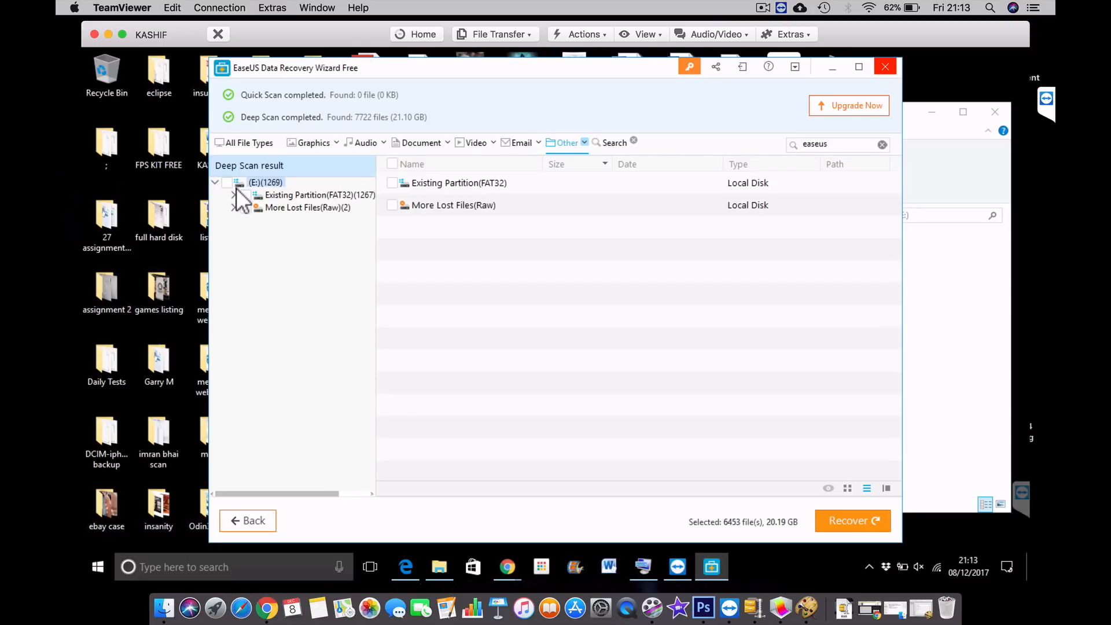
left_click(231, 197)
left_click(232, 196)
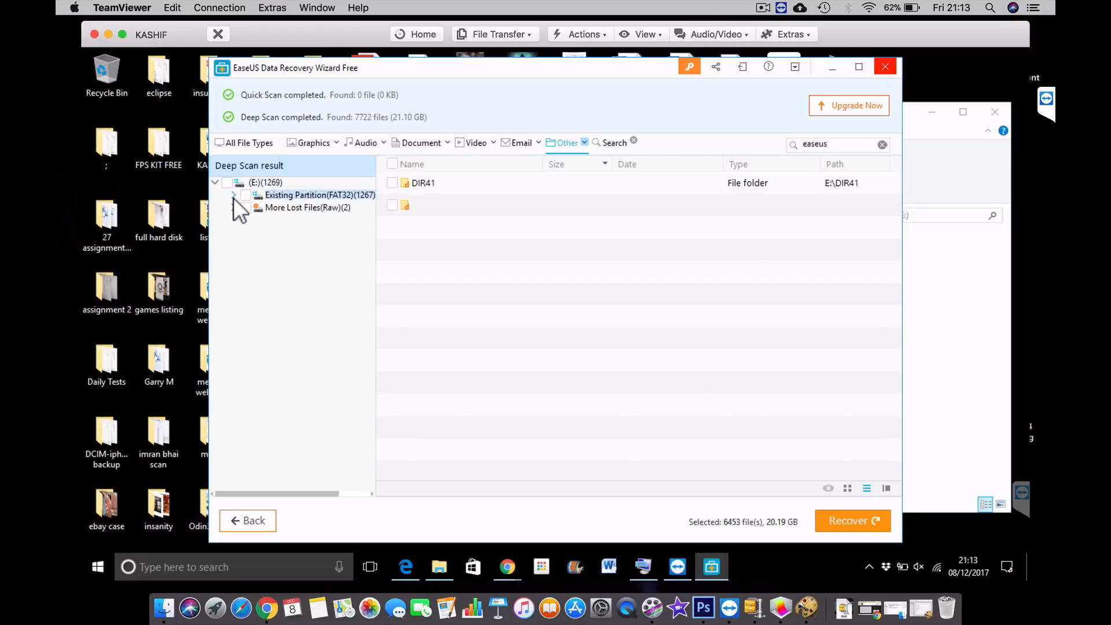
left_click(233, 206)
left_click(234, 208)
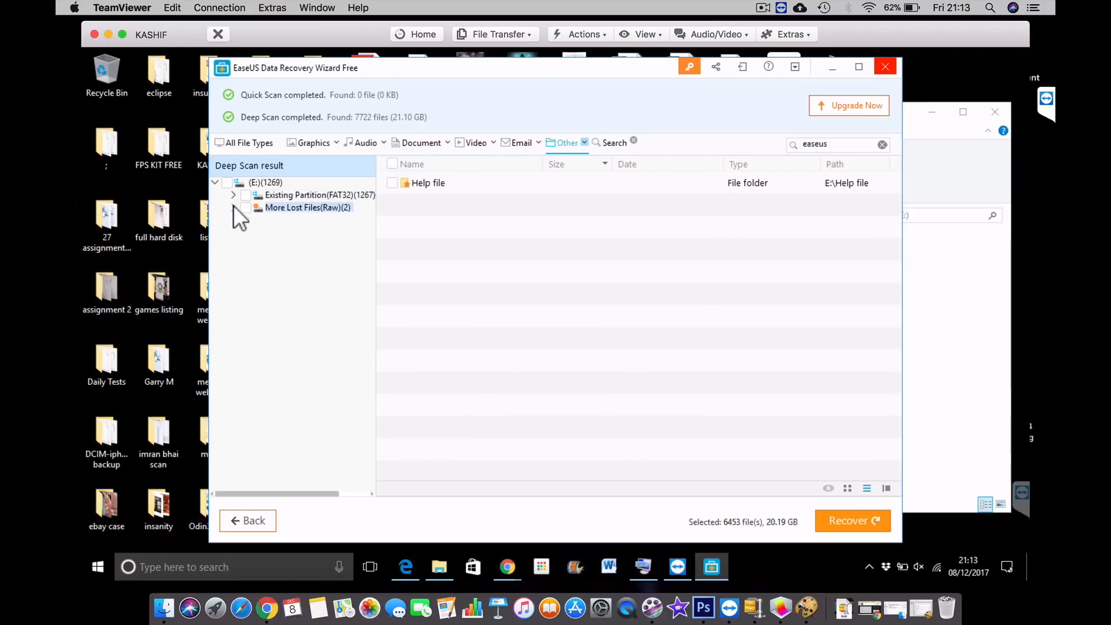
left_click(231, 193)
left_click(219, 182)
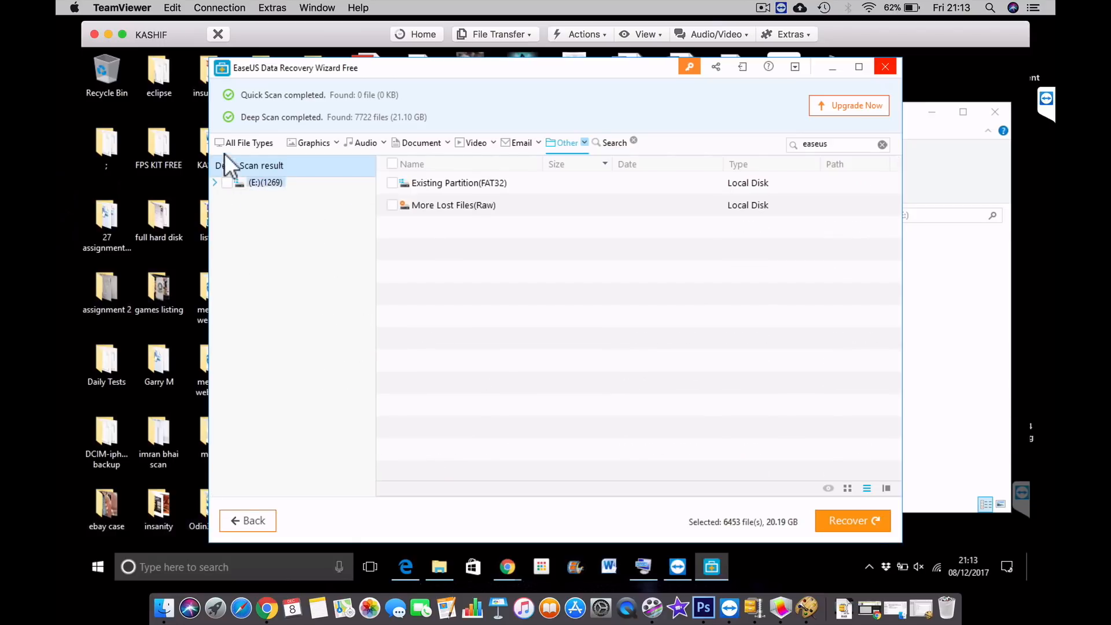
Show all file types and deselect the Existing Partition (FAT32), Special Lost Files and More Lost Files groups on E:.
left_click(238, 144)
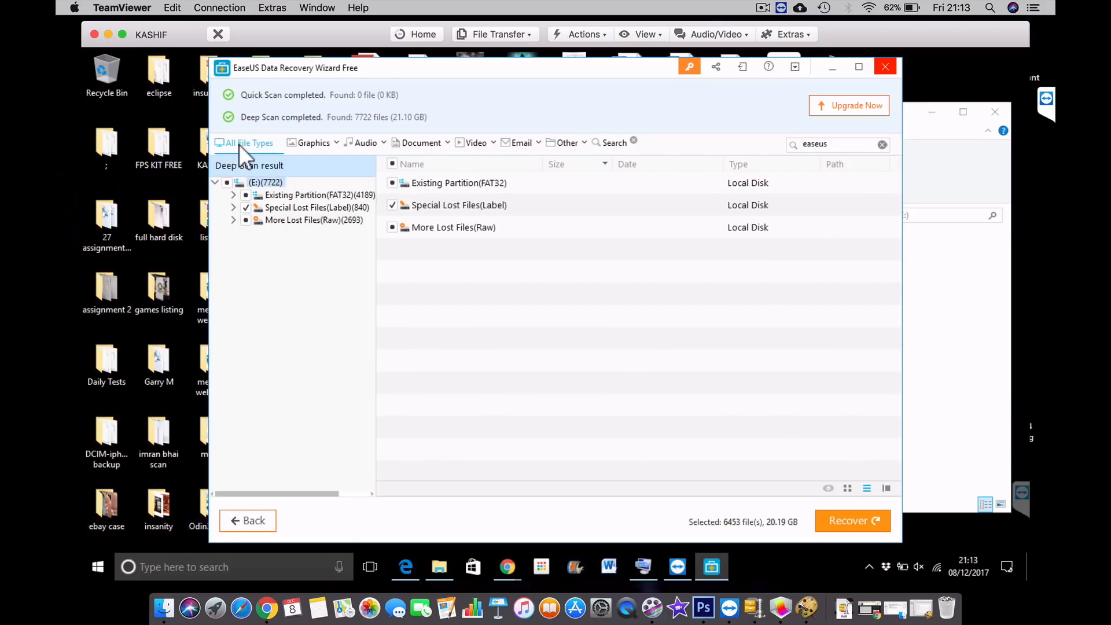
left_click(246, 207)
left_click(246, 196)
left_click(248, 217)
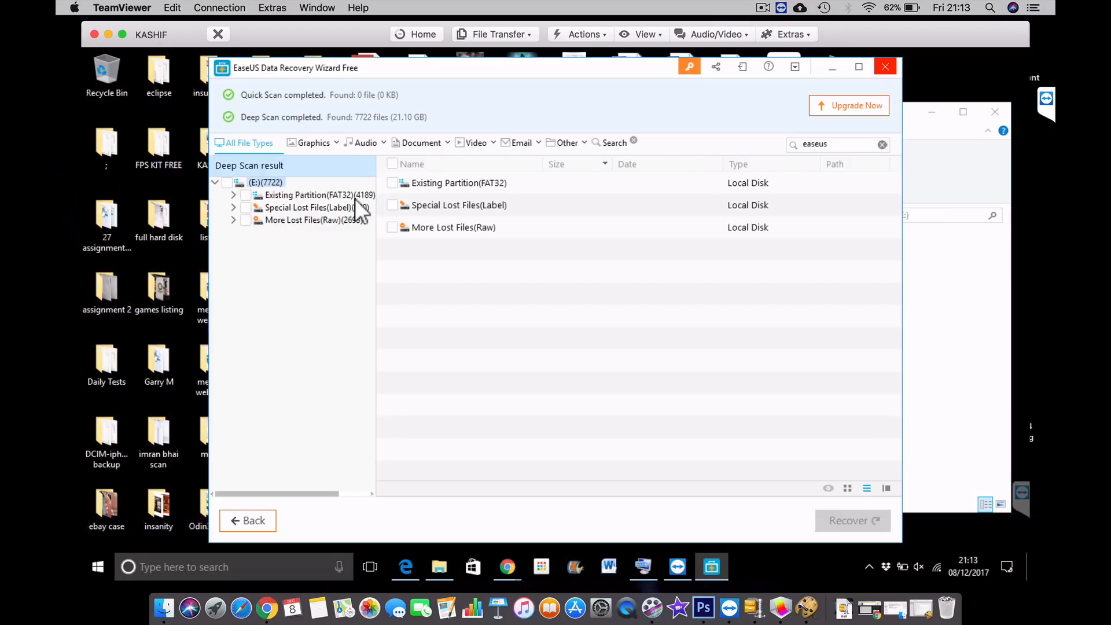
With all E: files deselected, search the scan results for "easeus" and select only EaseUS Data Recovery Wizard All Editions 11.8.rar for recovery.
left_click(837, 146)
left_click(242, 195)
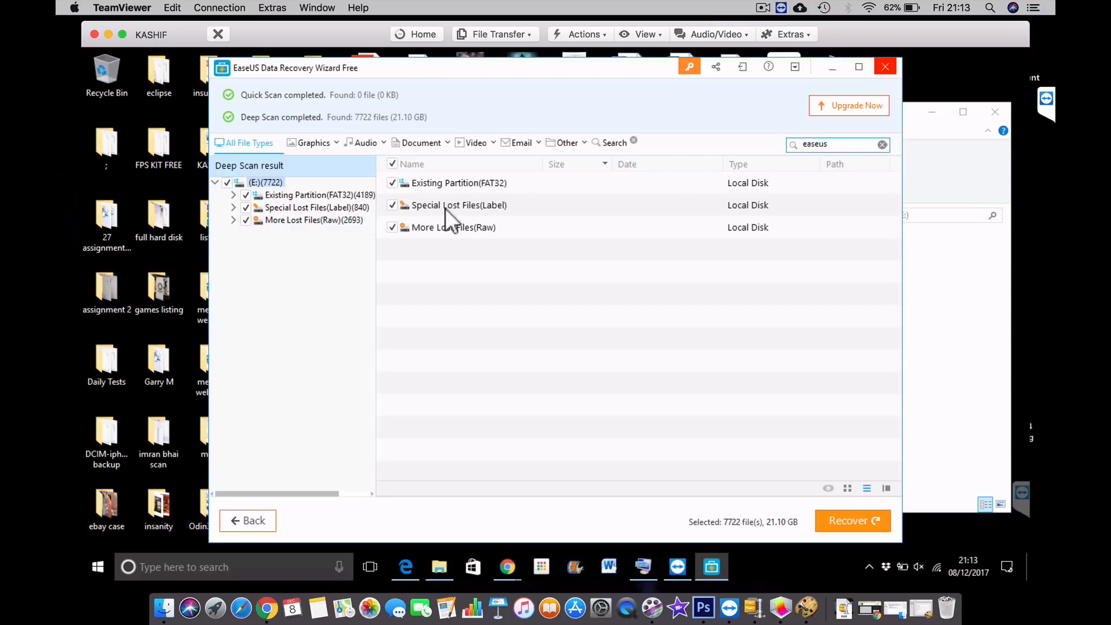
left_click(227, 182)
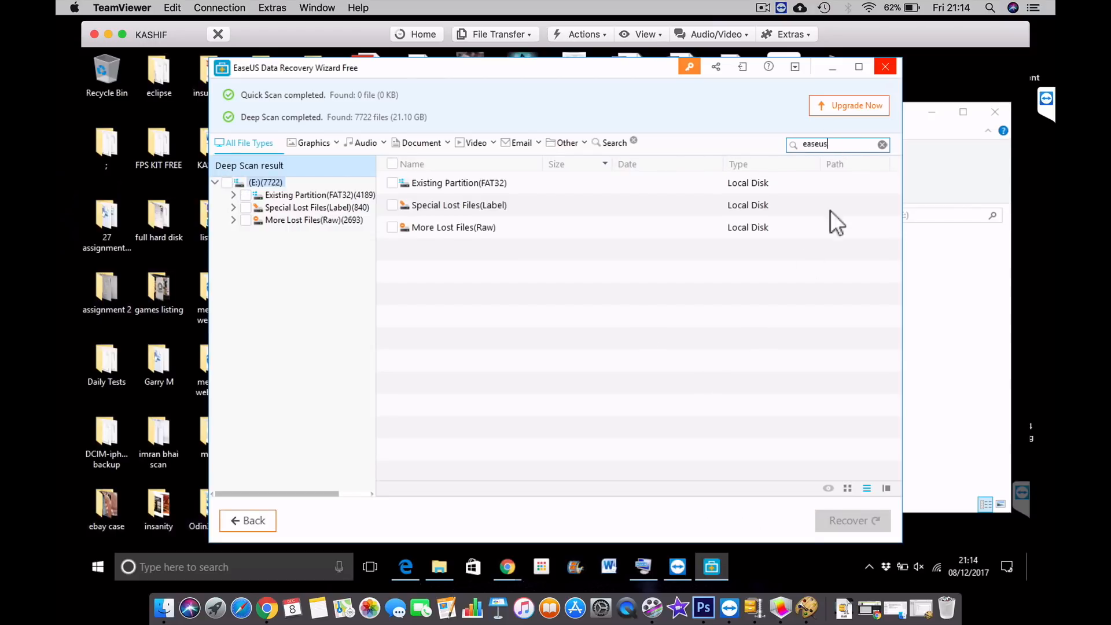
key("Return")
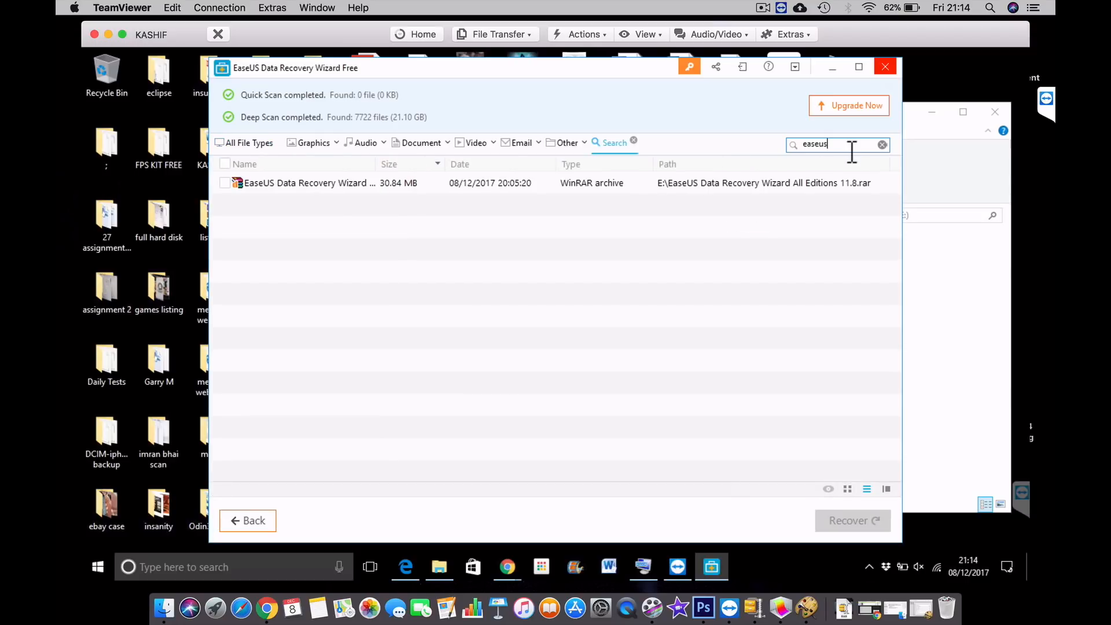
left_click(225, 183)
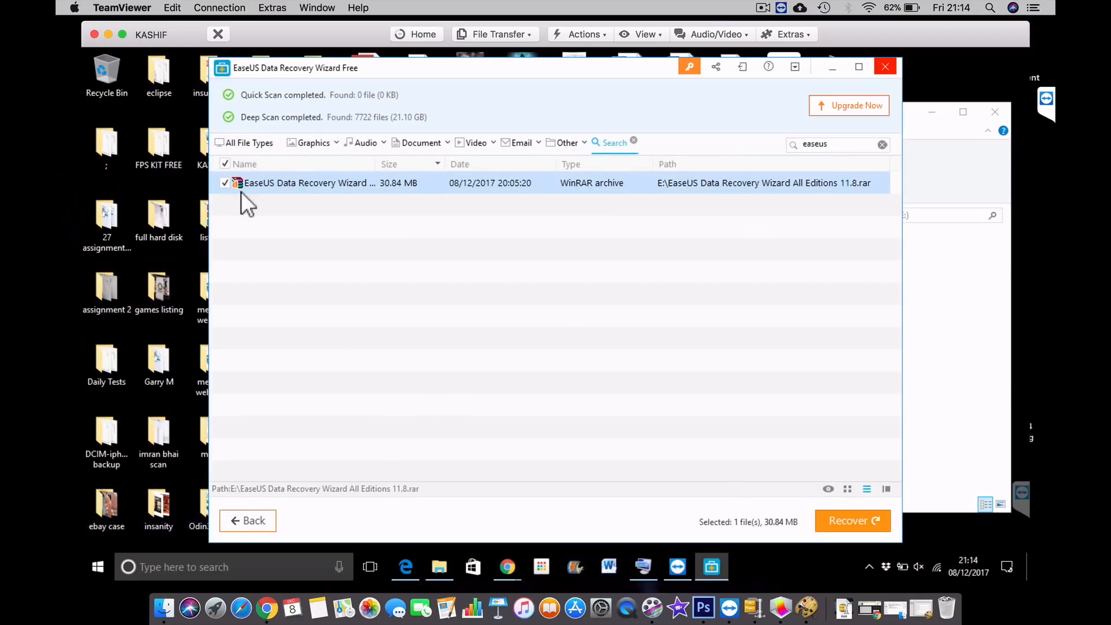
Recover the selected EaseUS archive to USB Drive (E:).
left_click(855, 517)
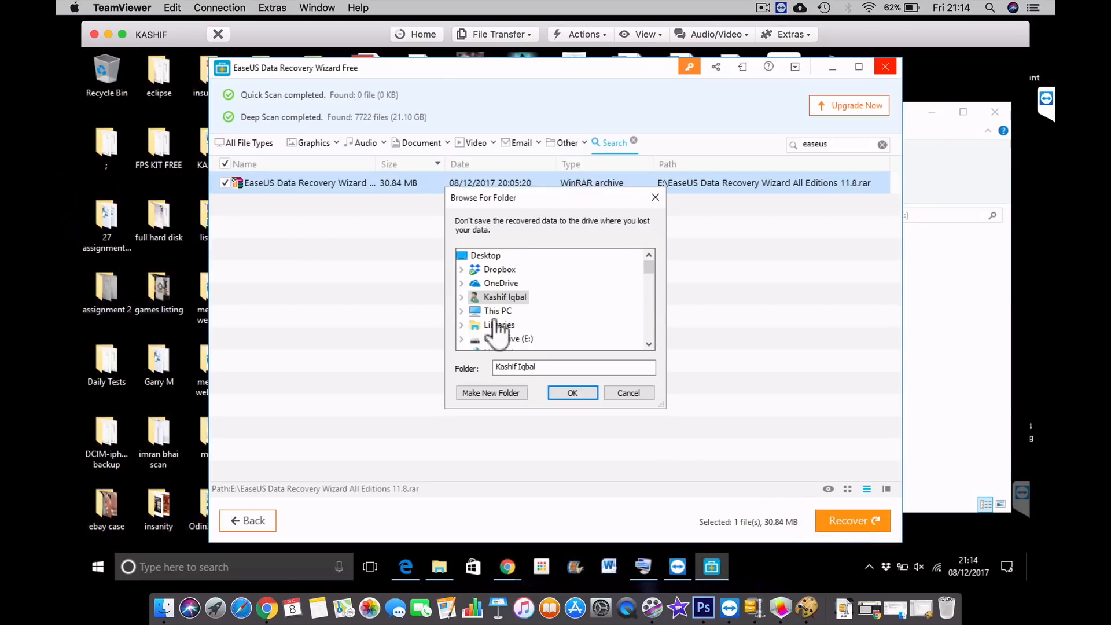
left_click(501, 339)
left_click(570, 394)
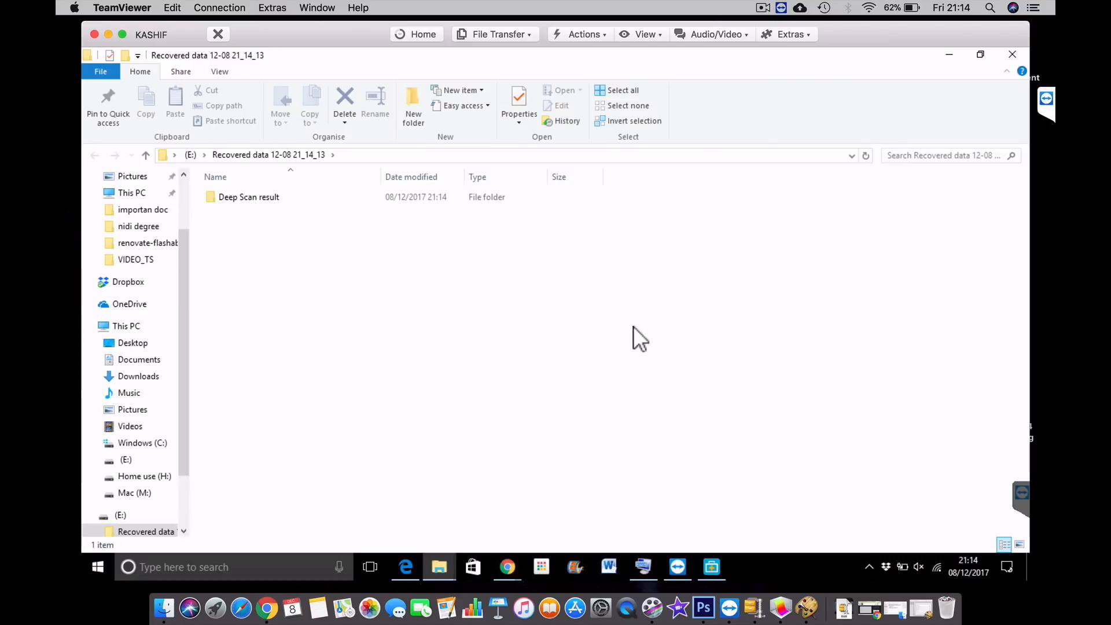
Open Deep Scan result and its Lost Partition(FAT32) subfolder in the recovered data folder, and select the EaseUS archive to check it.
left_click(255, 199)
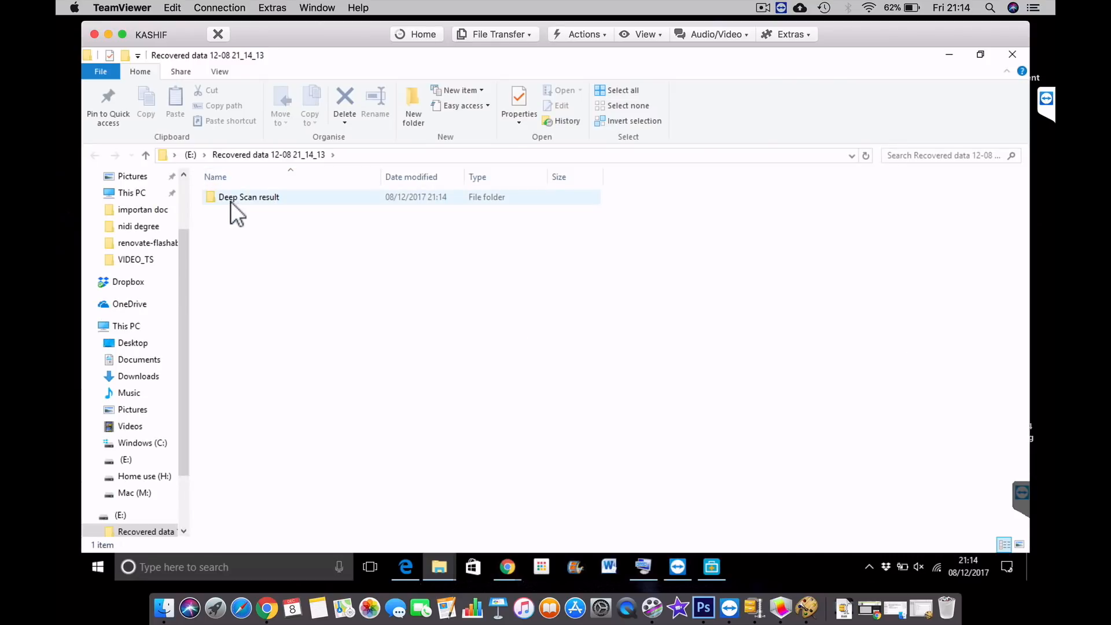
double_click(280, 201)
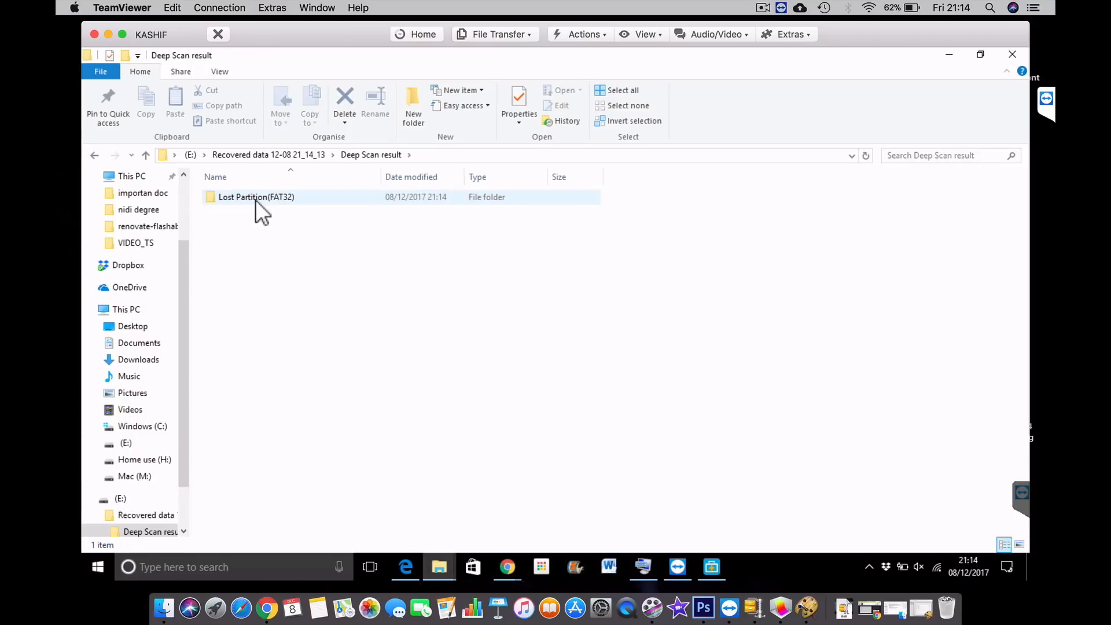
double_click(255, 200)
left_click(254, 202)
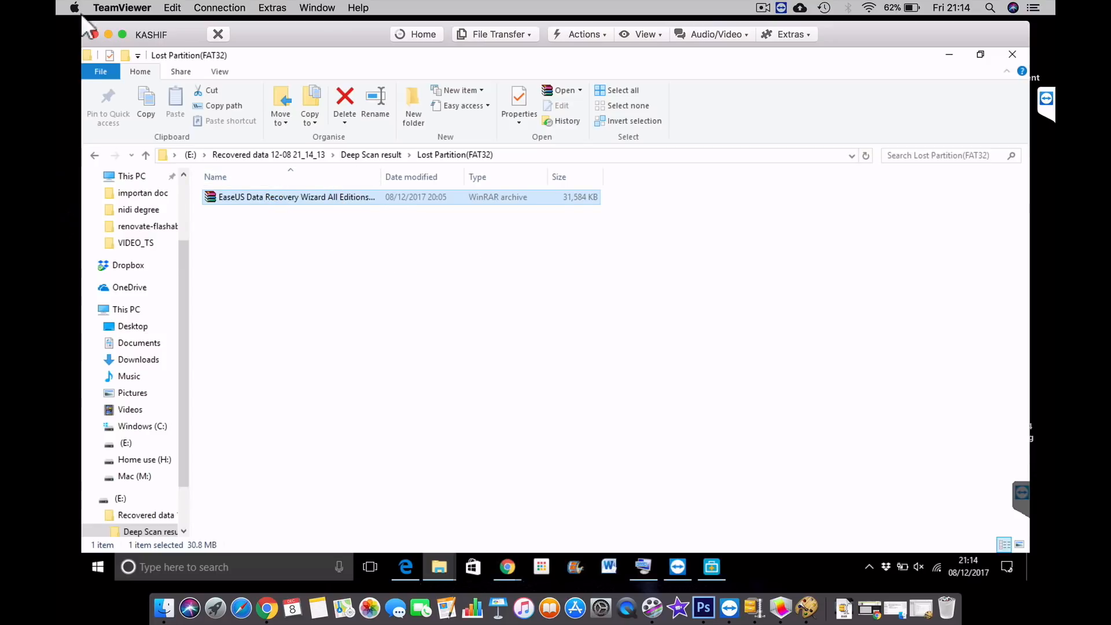
Minimize the File Explorer windows and dismiss the recovery completion and Data Security Tips dialogs.
left_click(948, 56)
left_click(937, 118)
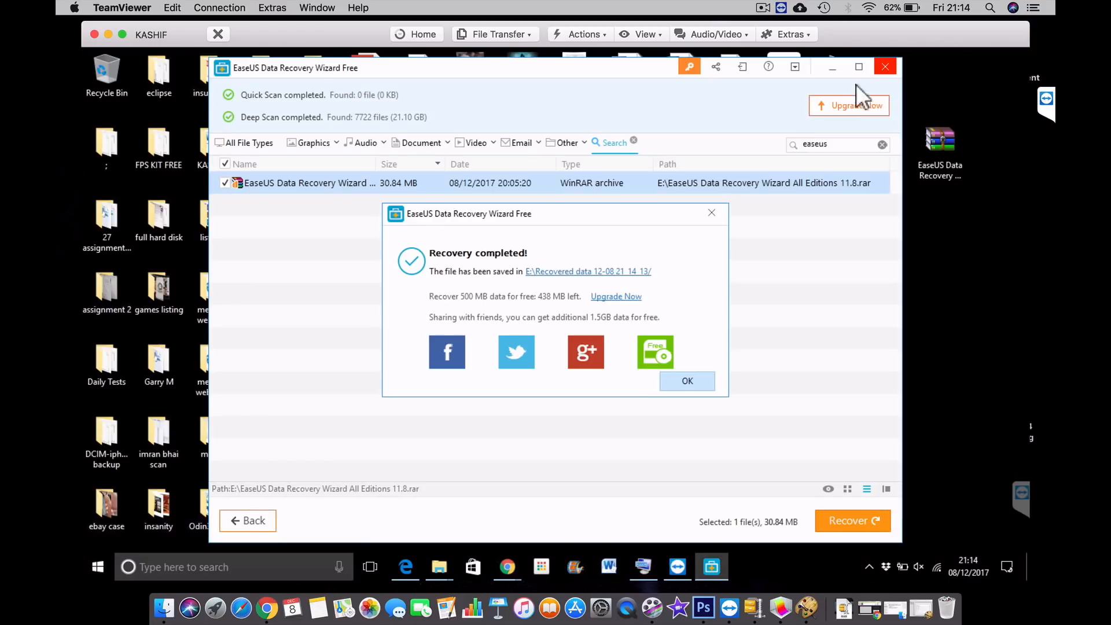
left_click(711, 212)
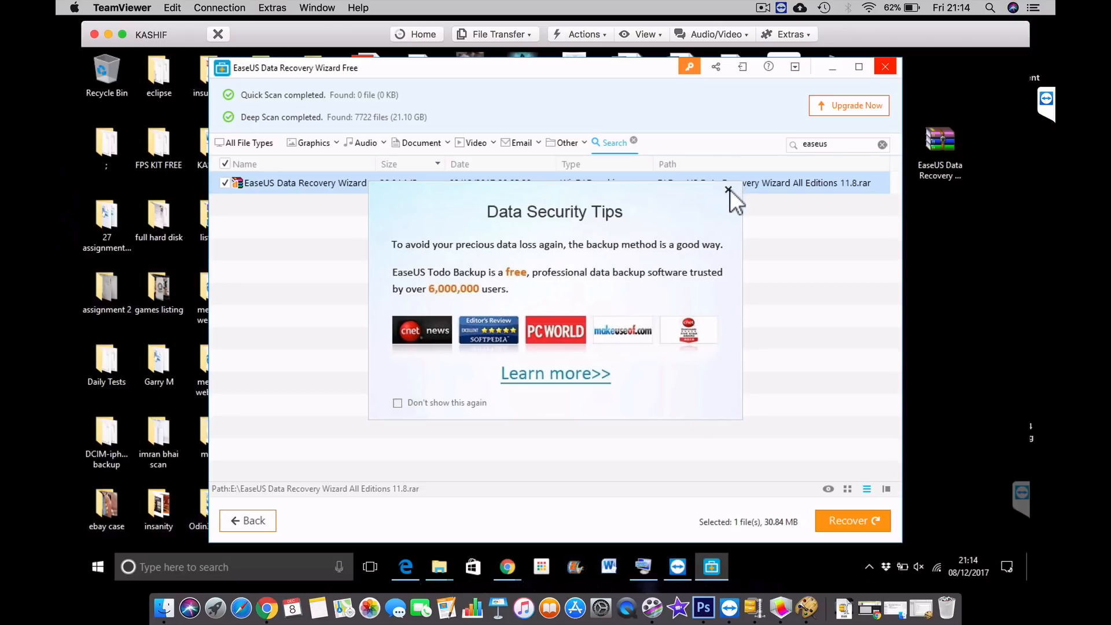
left_click(728, 190)
Minimize the recovery wizard and move the EaseUS archive on the desktop to directly below the EaseUS Data Recovery shortcut.
left_click(831, 68)
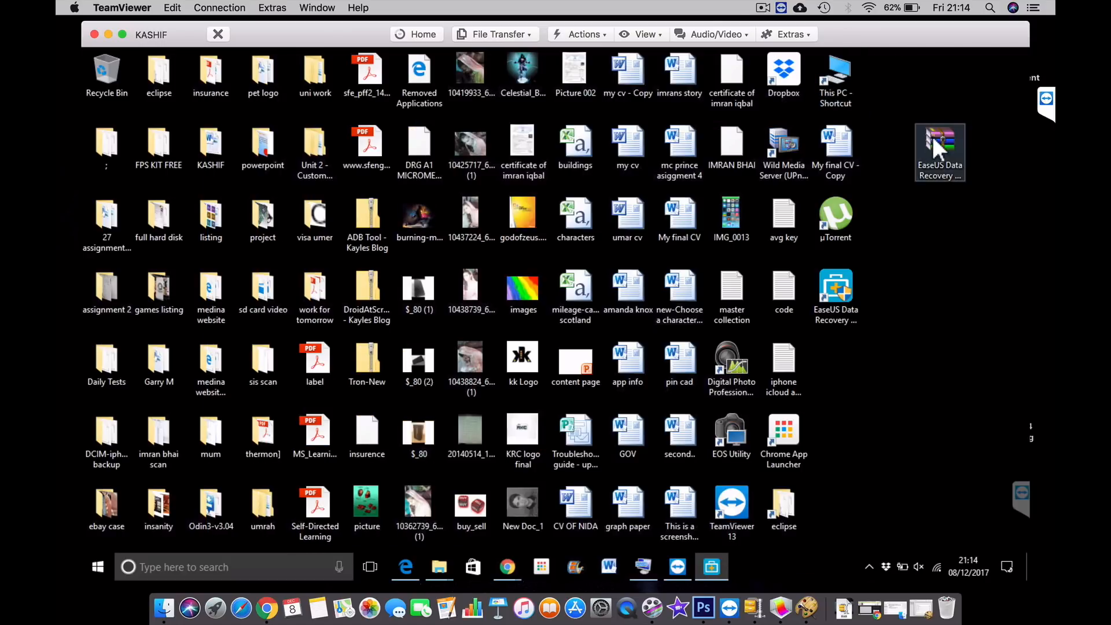
left_click_drag(934, 139, 826, 353)
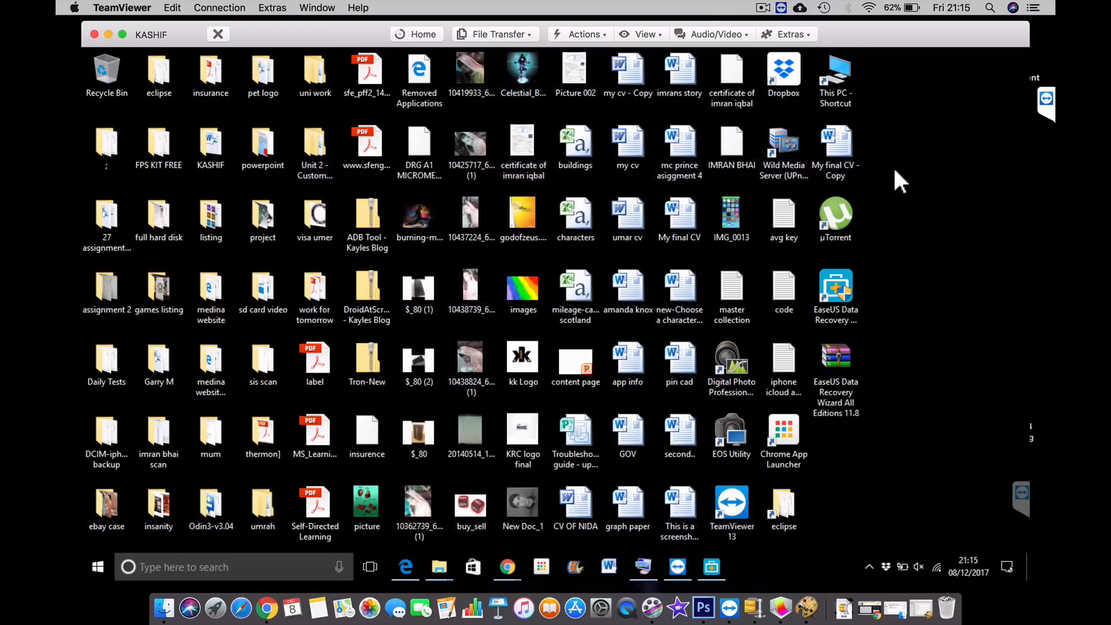
left_click(765, 10)
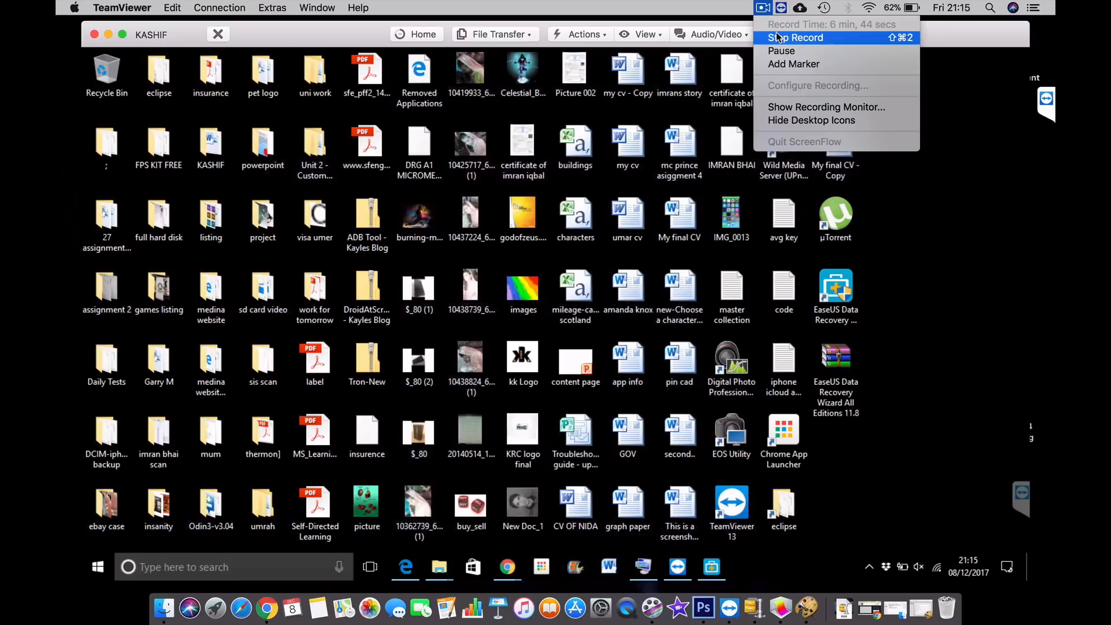
left_click(777, 37)
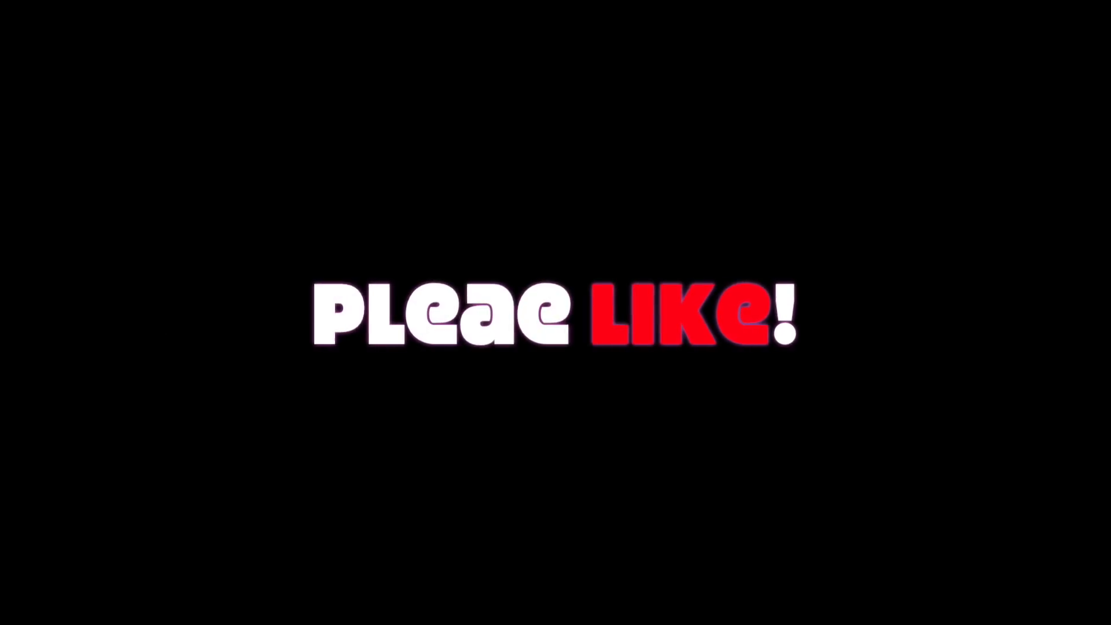